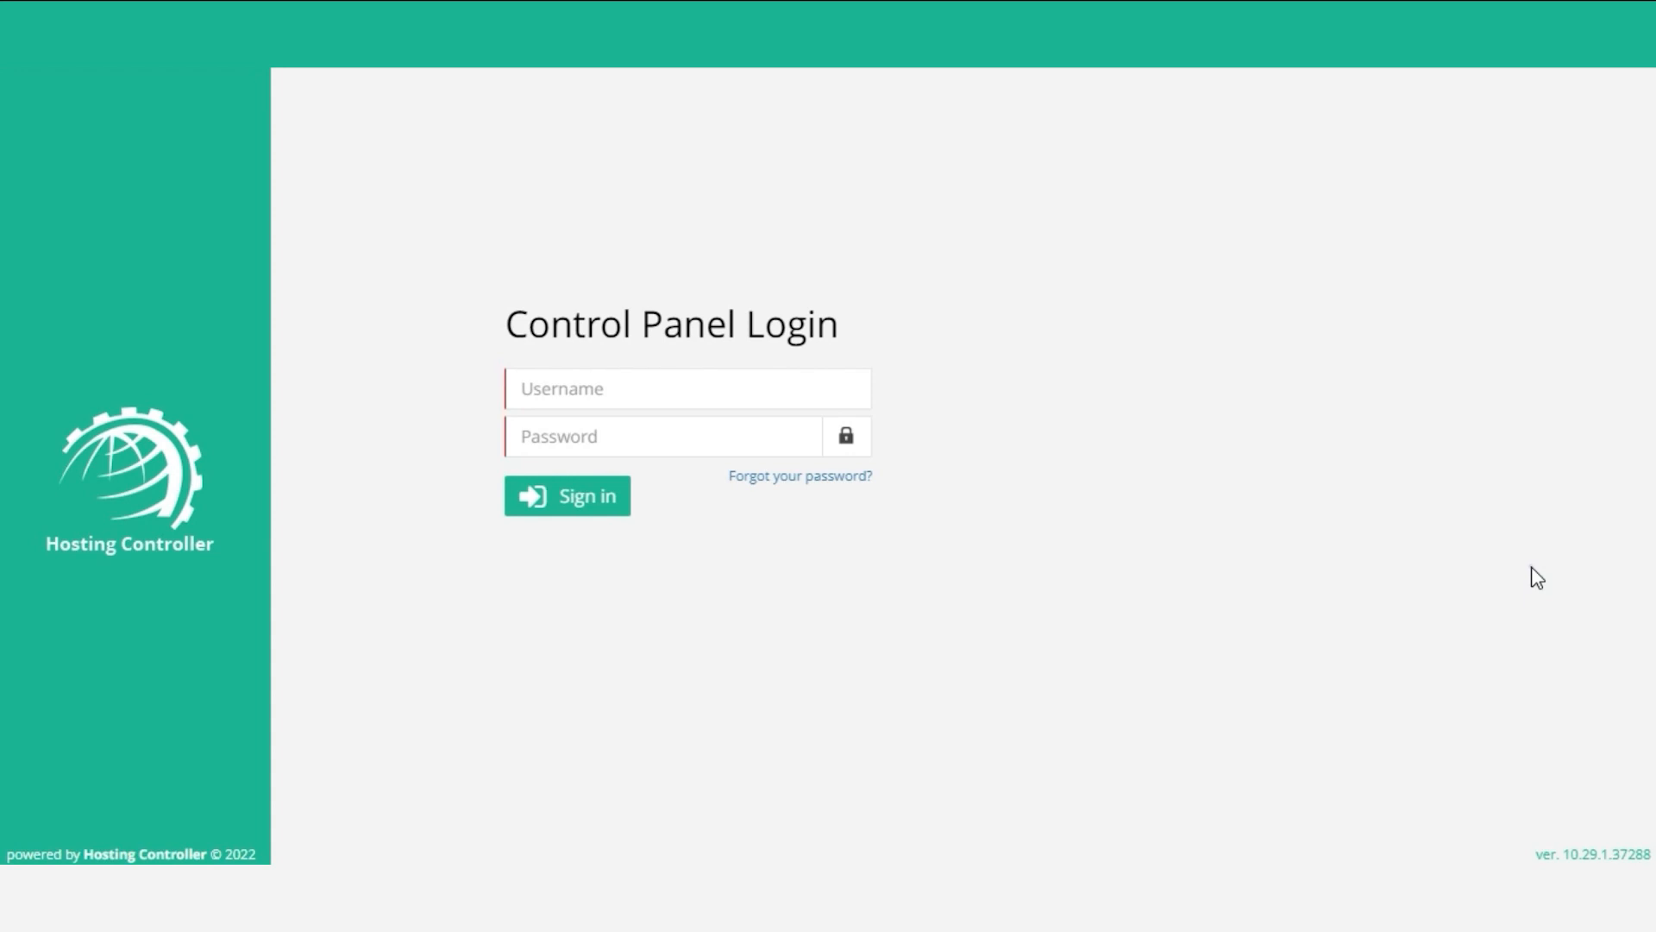
Sign in to the control panel as hcadmin with the account password
click(1533, 569)
click(613, 381)
text(hcadmin)
key(Tab)
text(*******)
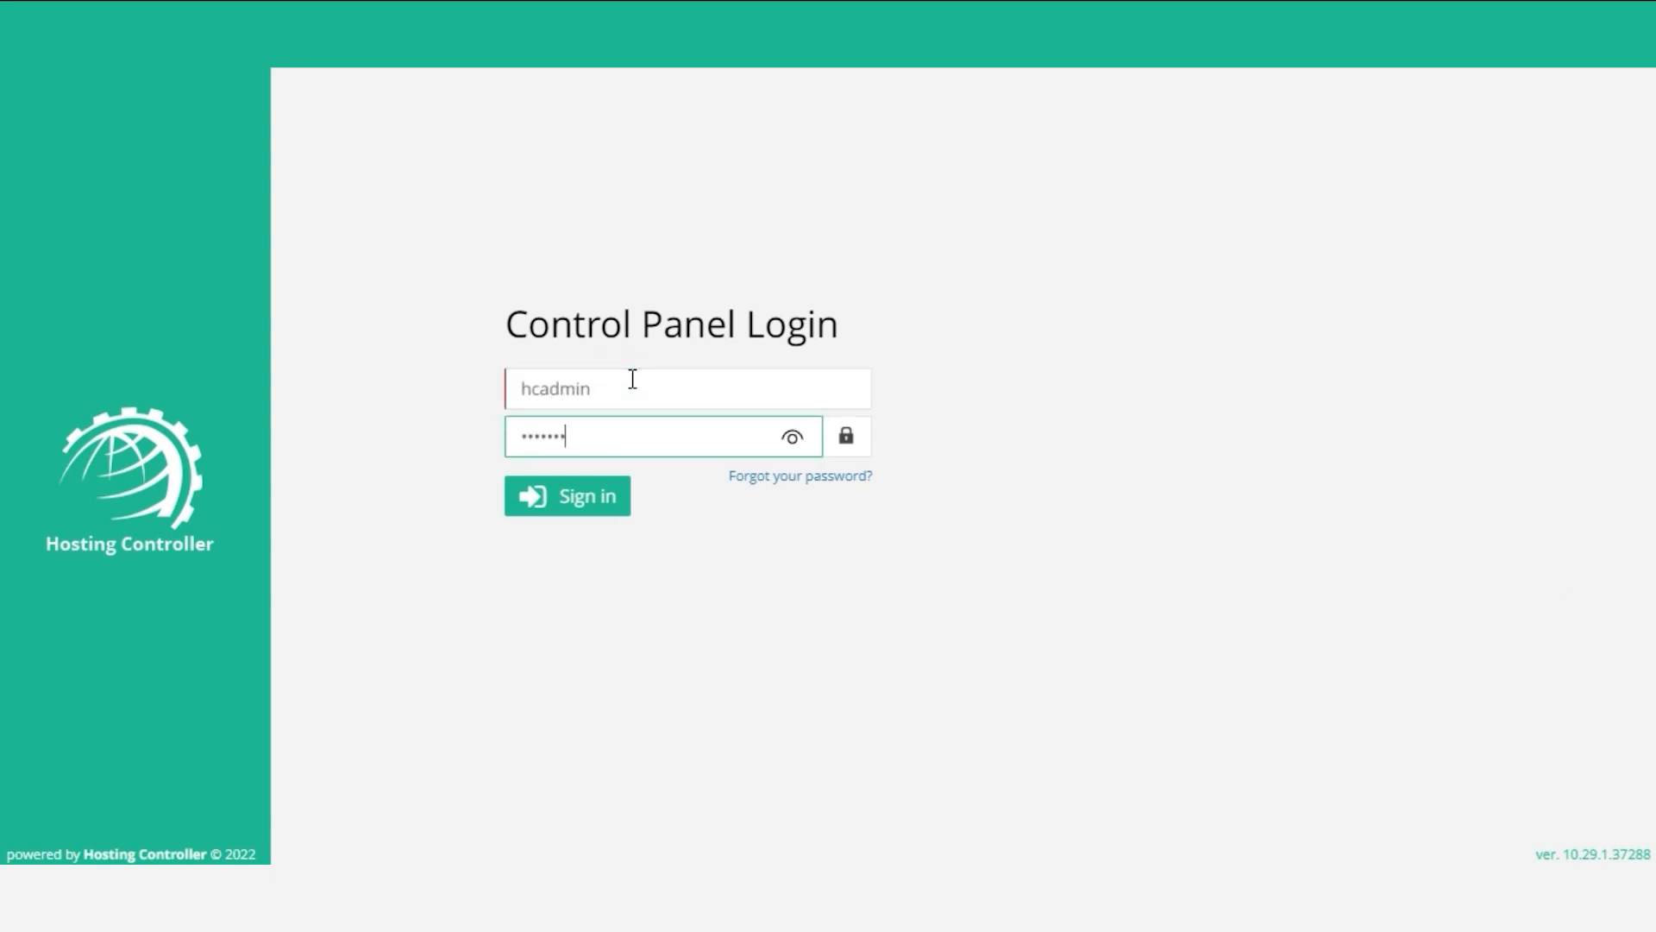
click(568, 507)
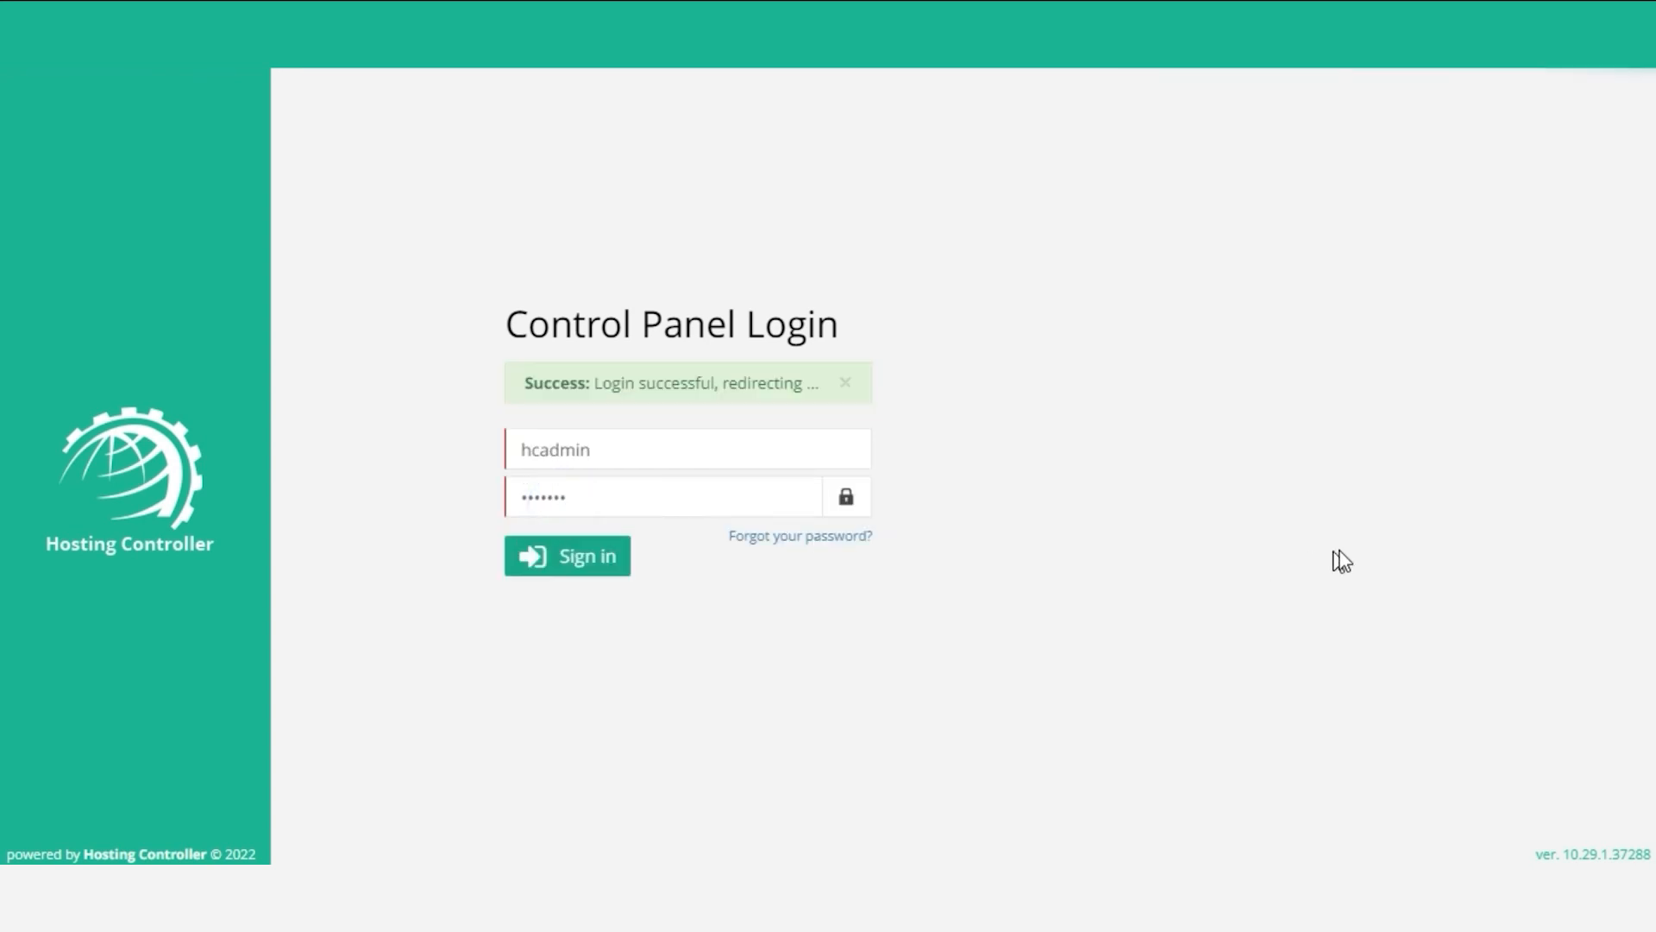
Open the cluster settings of the server manager
scroll(1363, 565, down, 5)
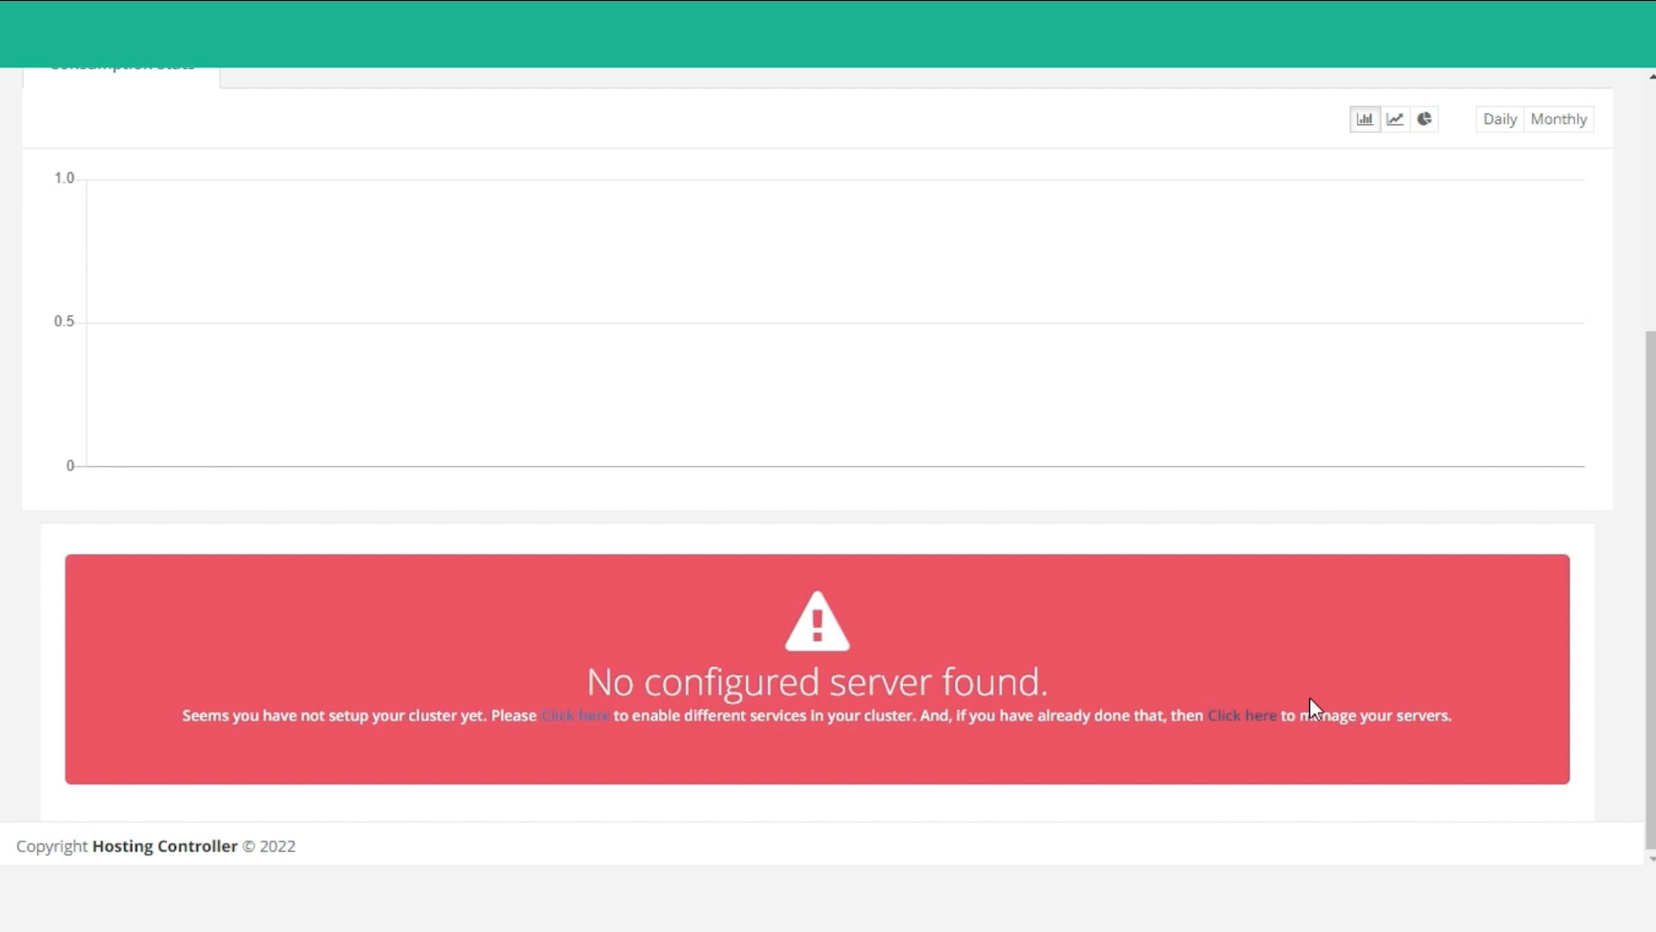
scroll(1309, 697, up, 5)
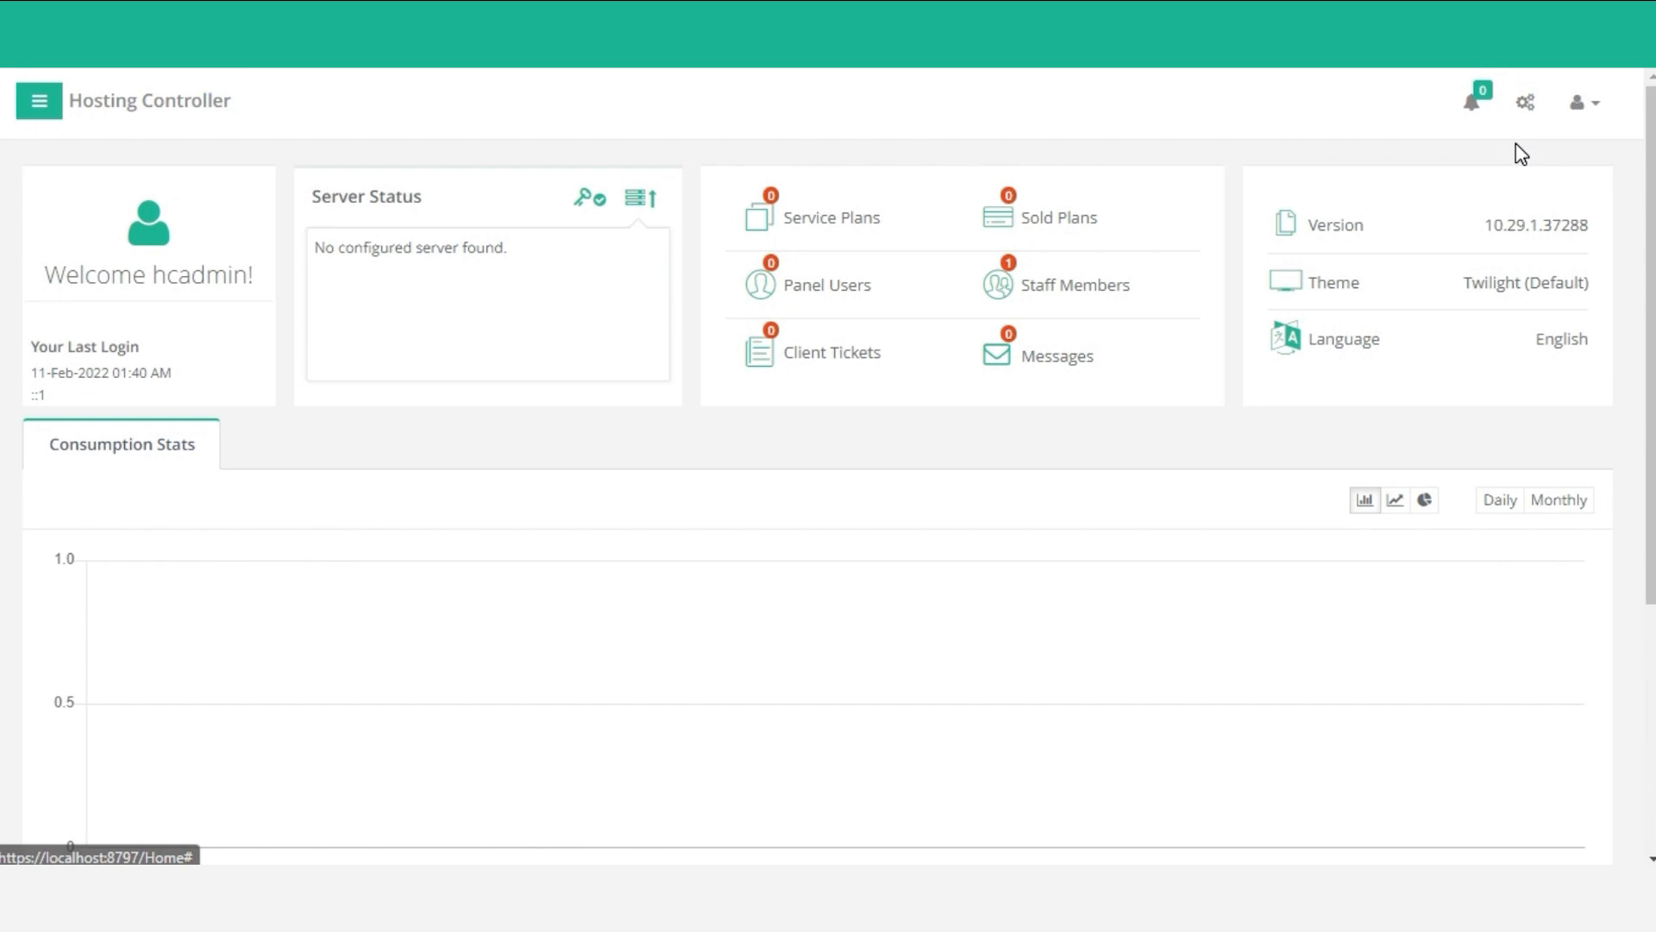
click(1526, 105)
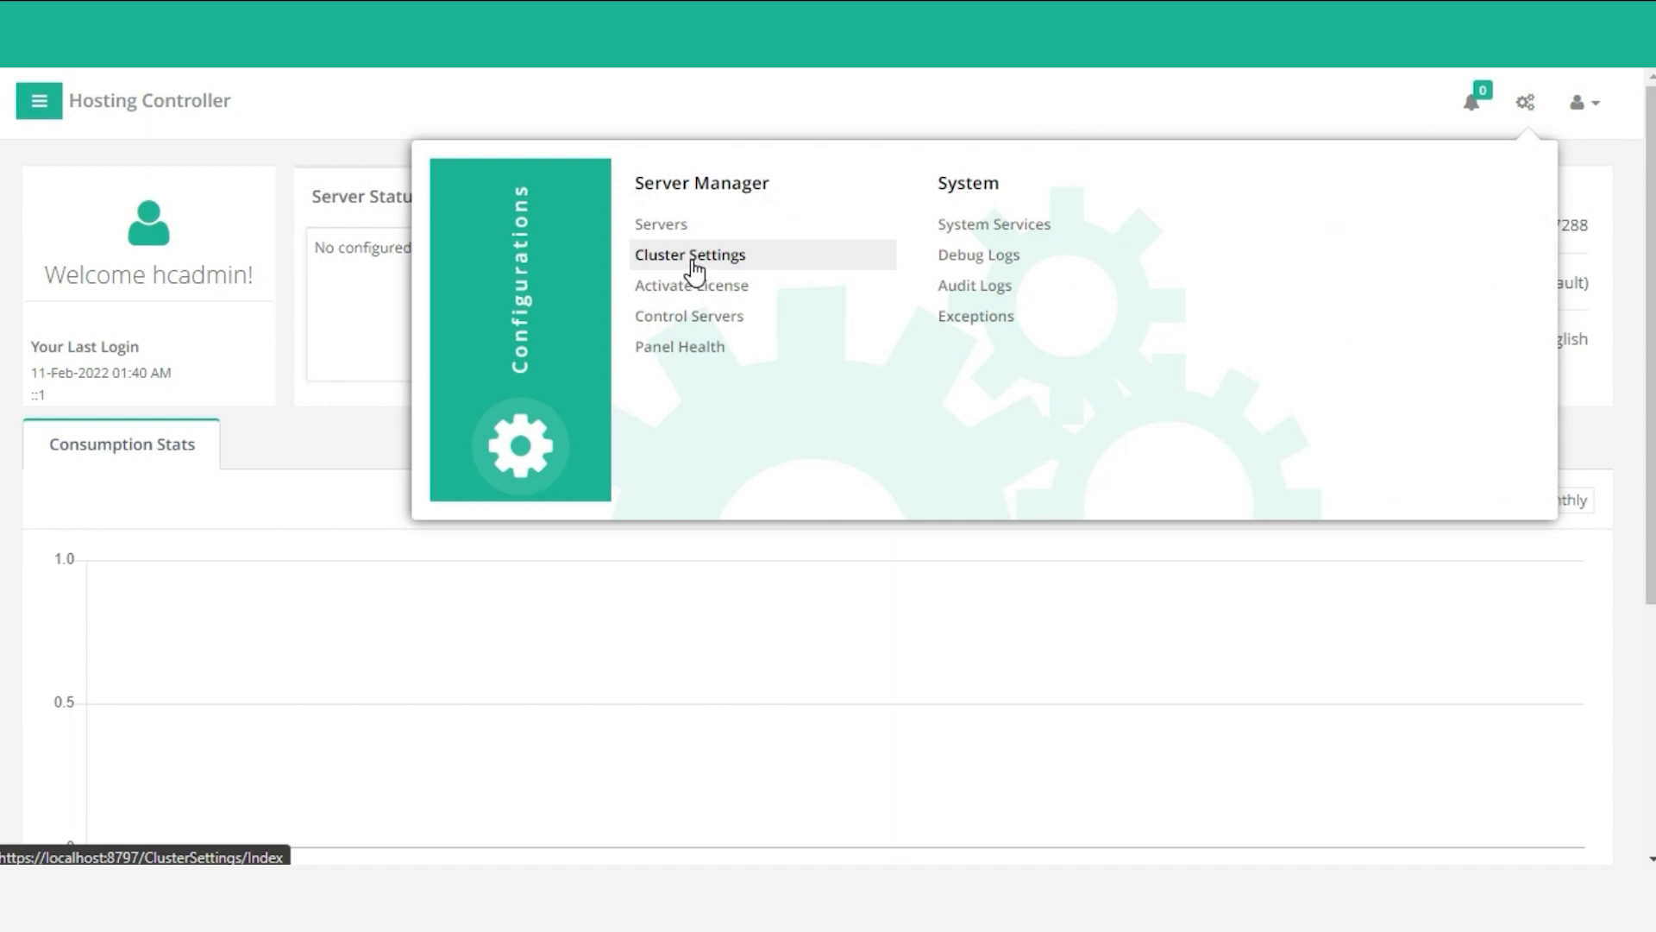
click(695, 271)
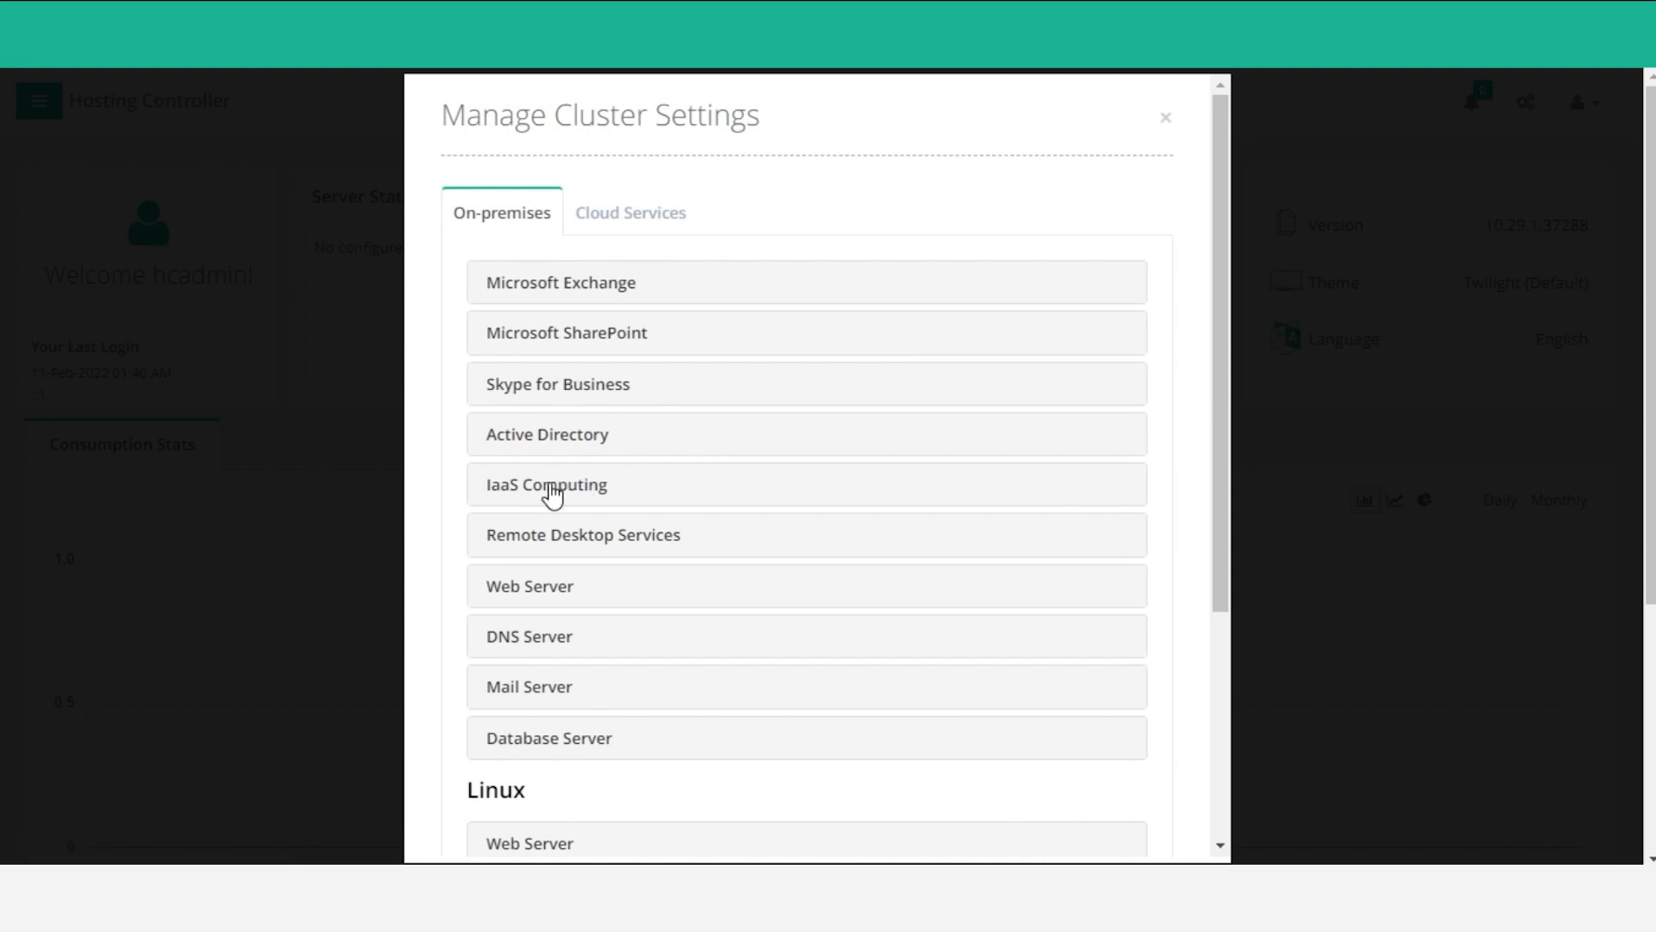
Enable on-premises IaaS Computing with Microsoft Hyper-V as the provider, then save and close the cluster settings
click(578, 492)
scroll(612, 492, down, 1)
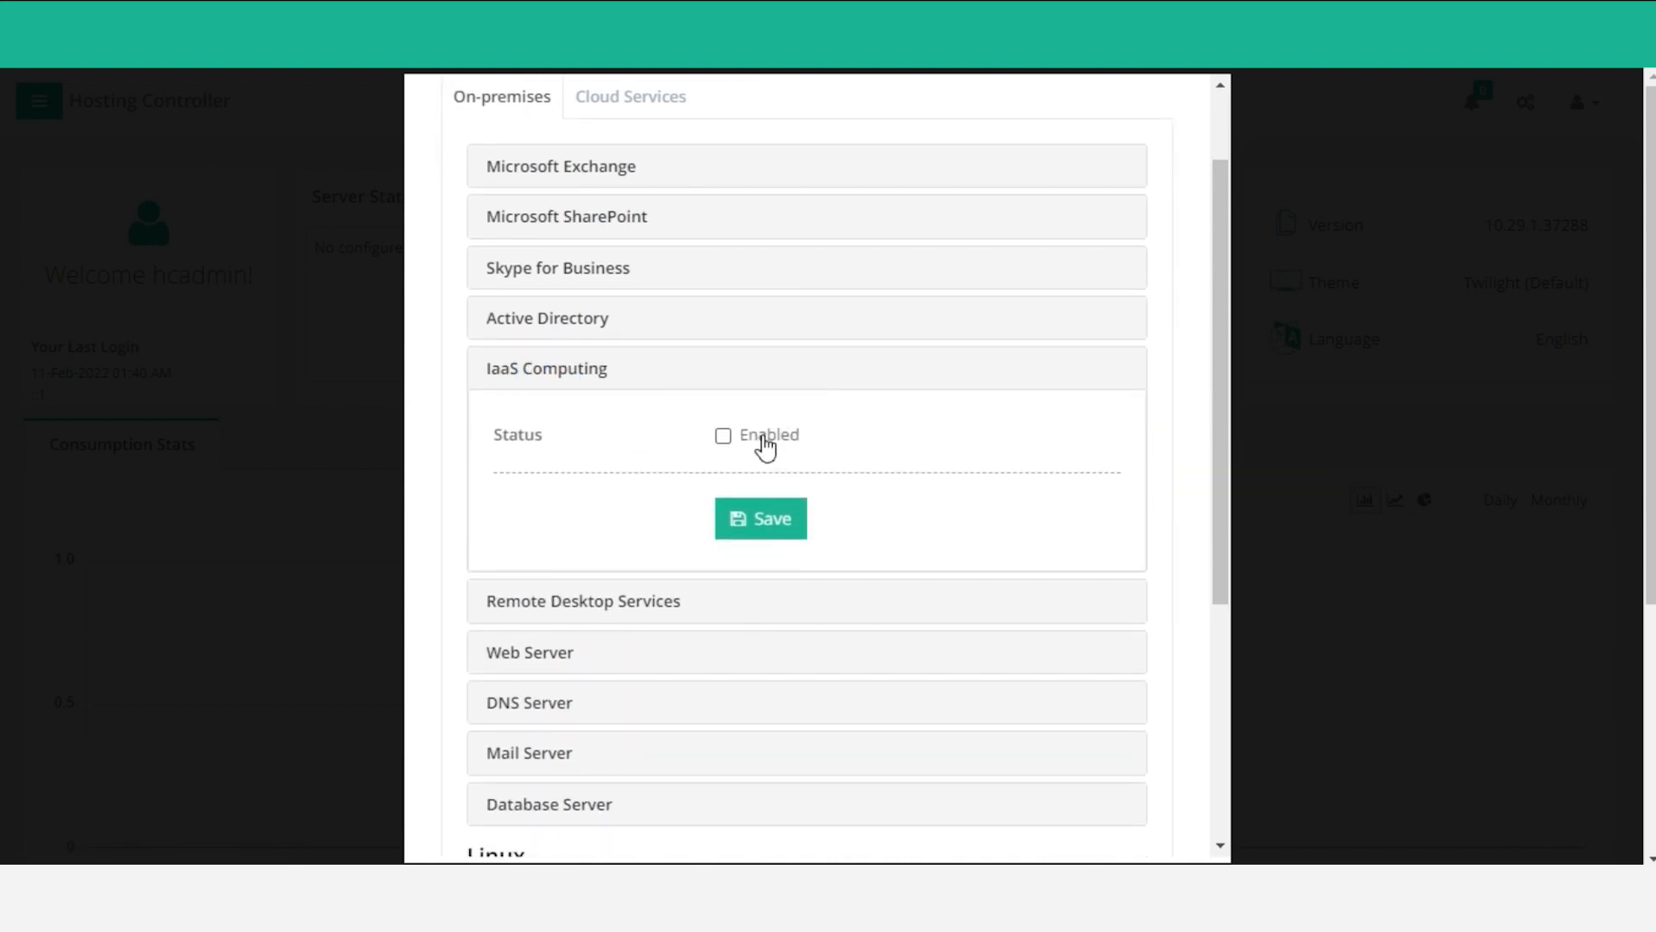
click(765, 445)
scroll(765, 446, down, 2)
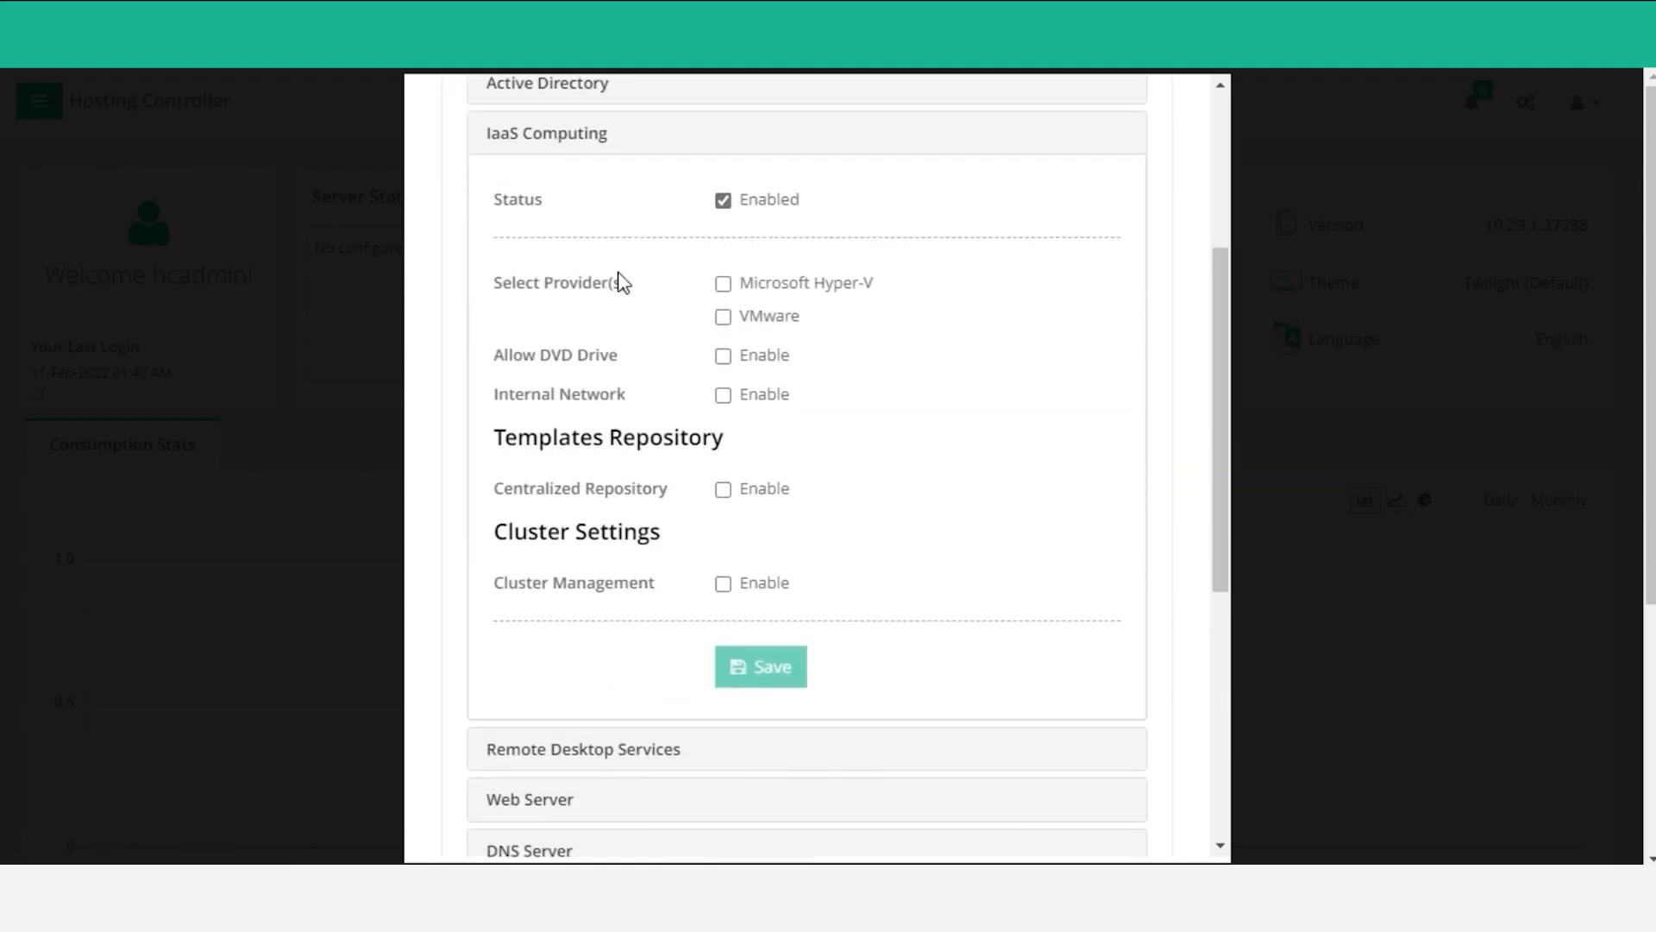
click(723, 283)
scroll(759, 312, down, 1)
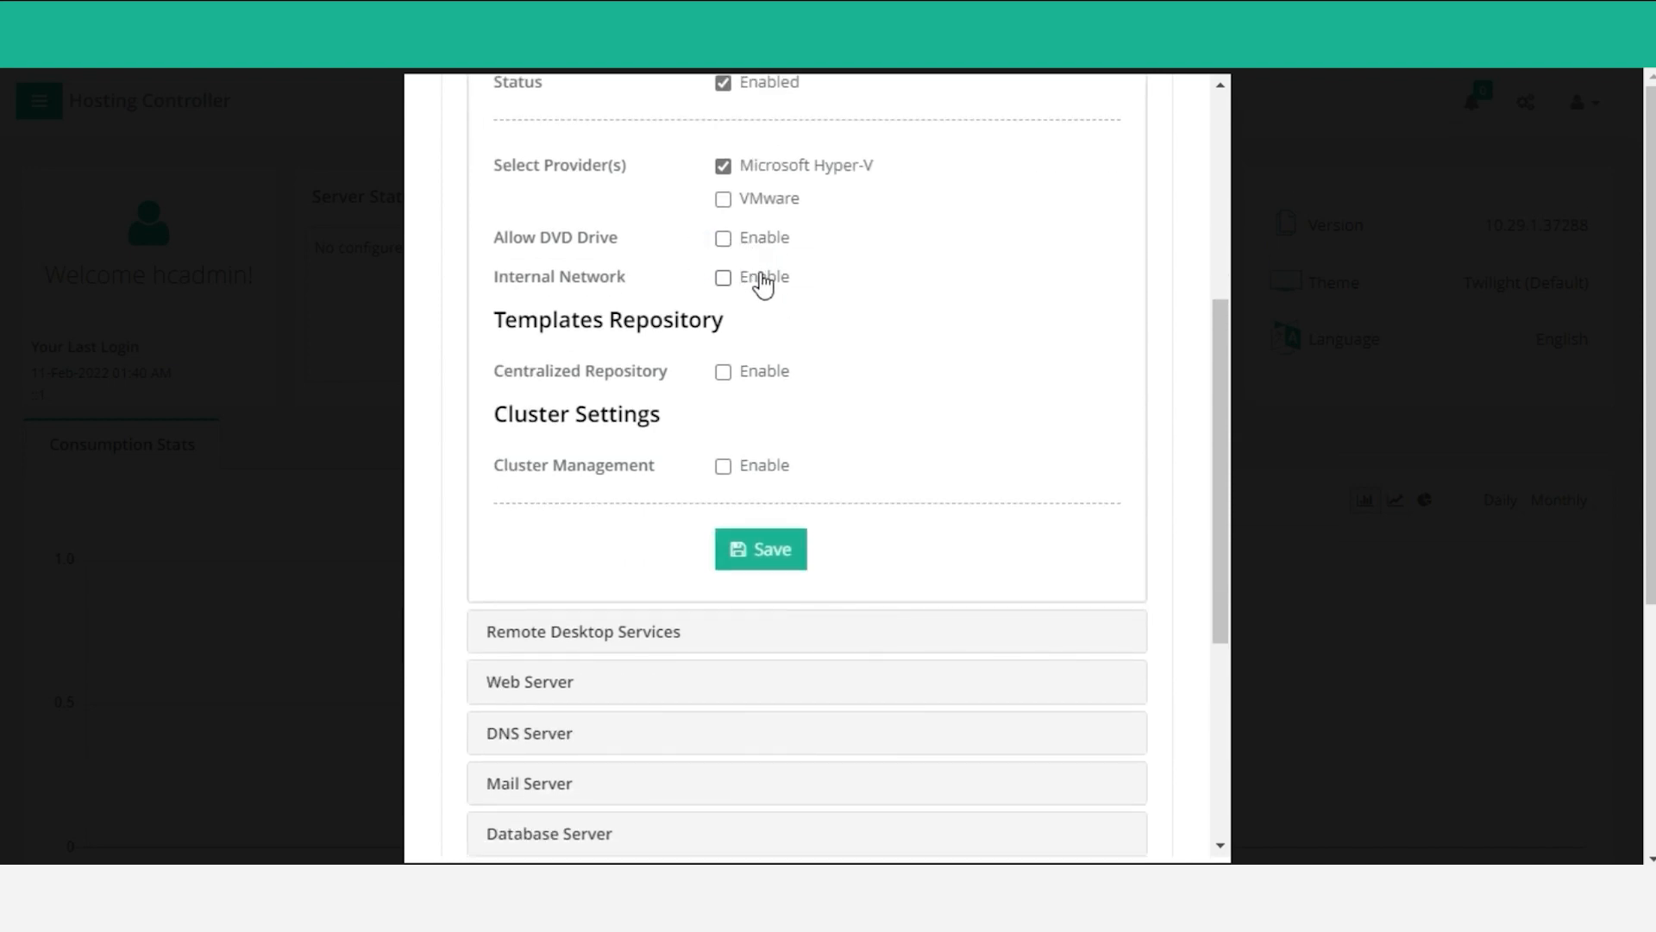
scroll(788, 302, down, 1)
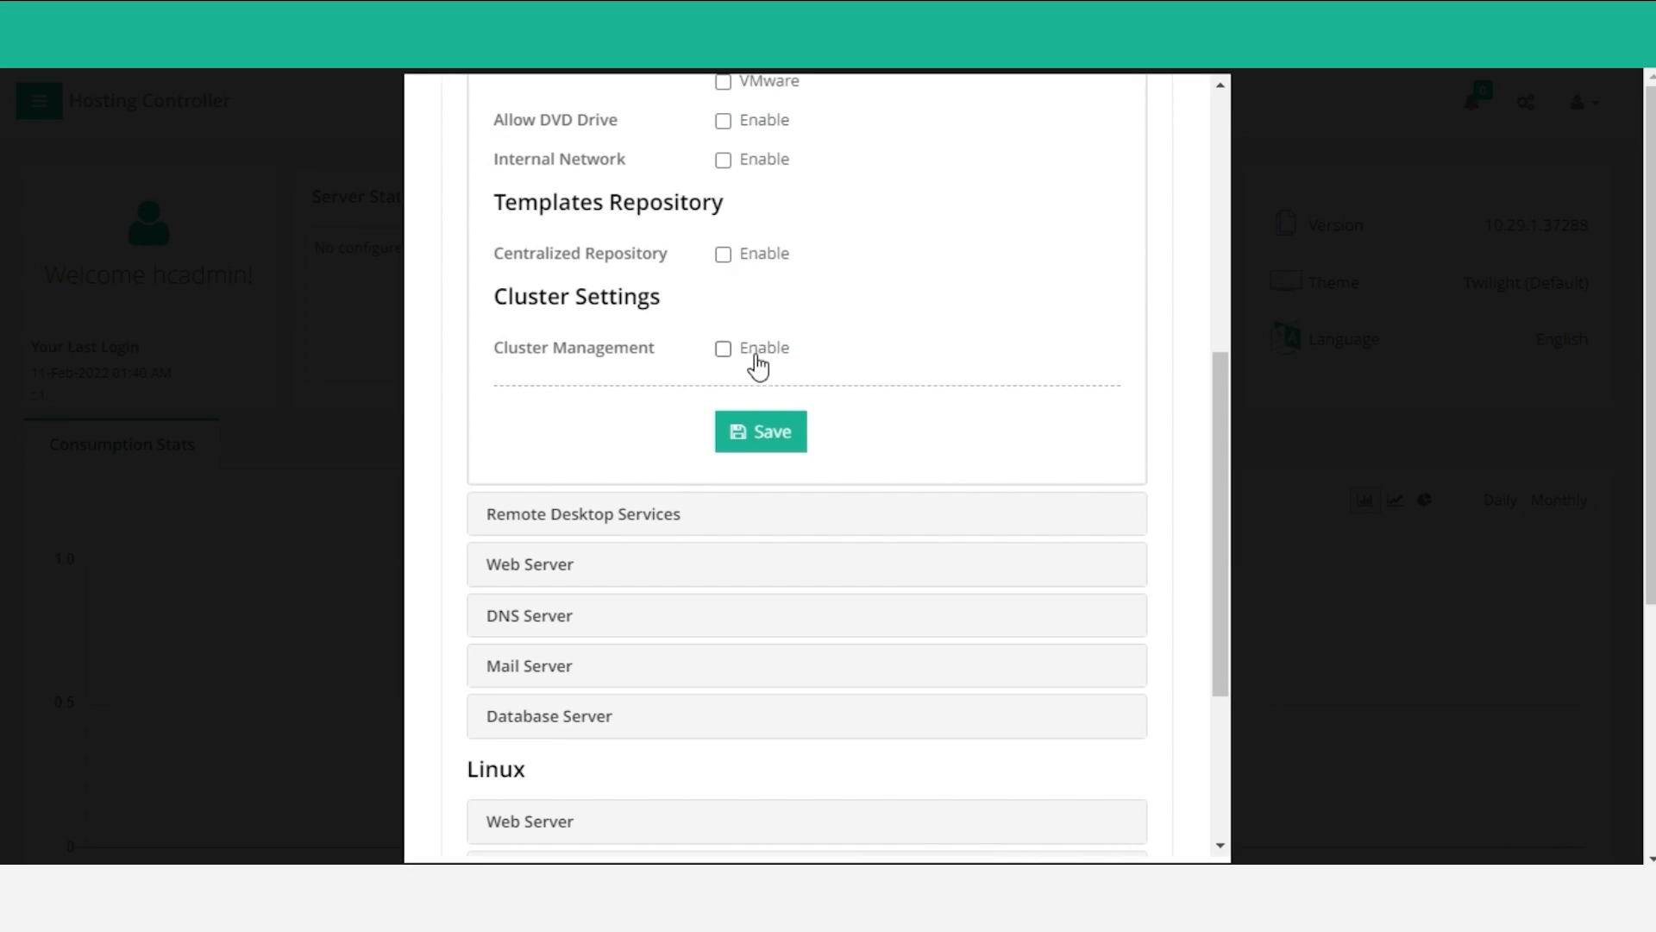
click(779, 433)
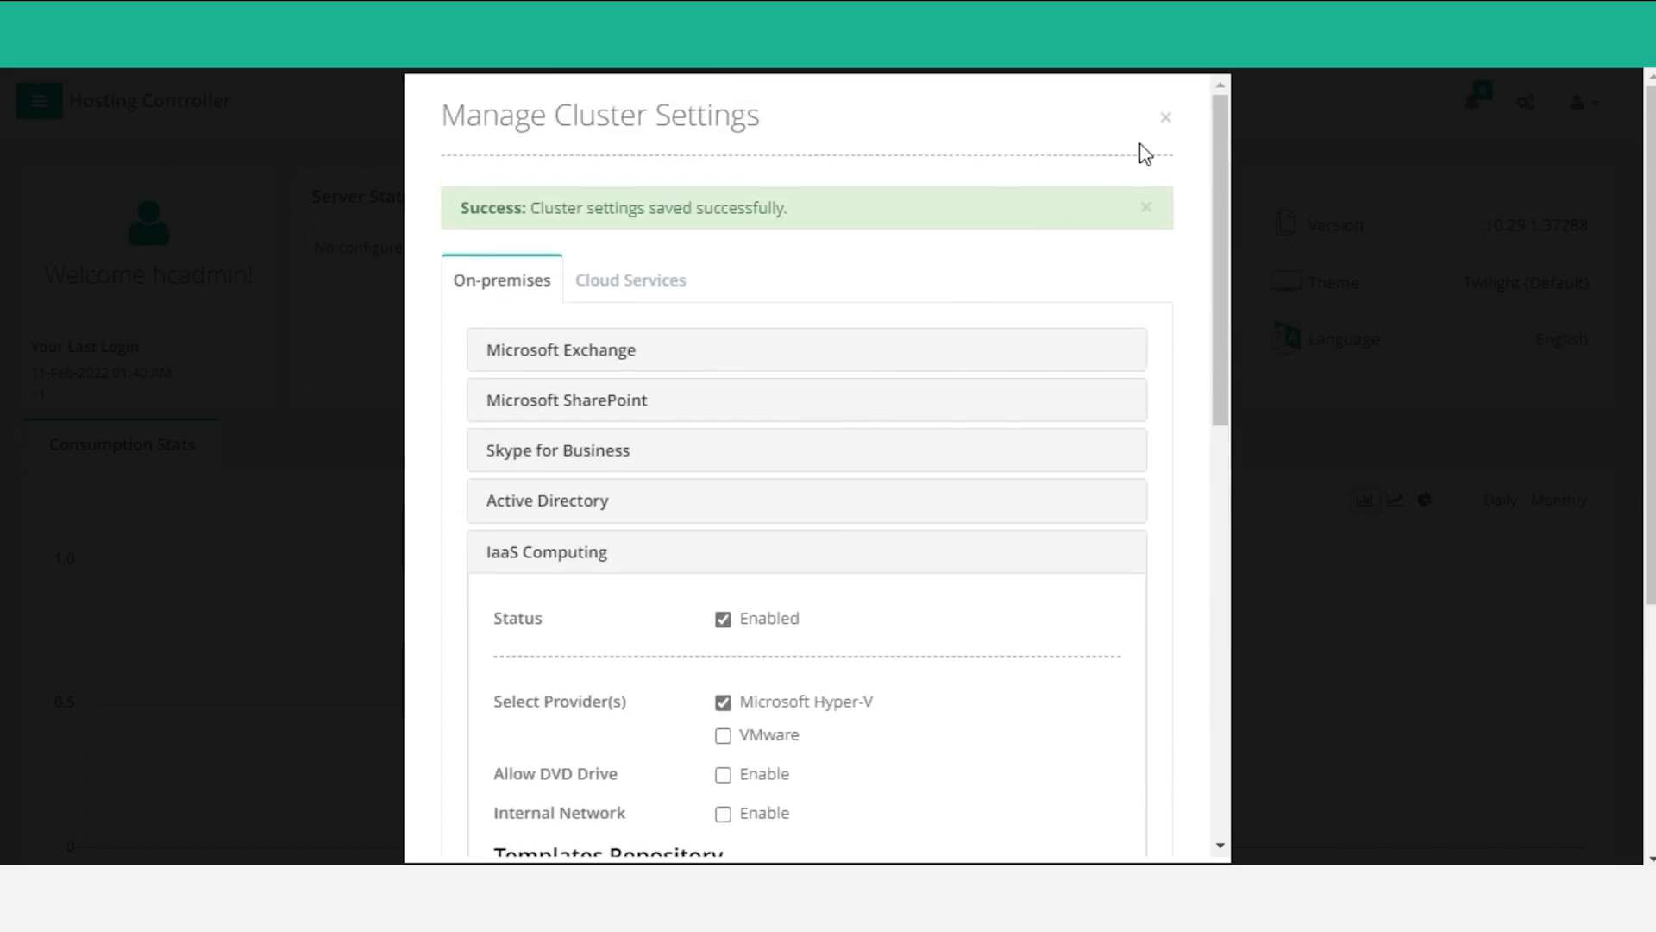
click(1166, 118)
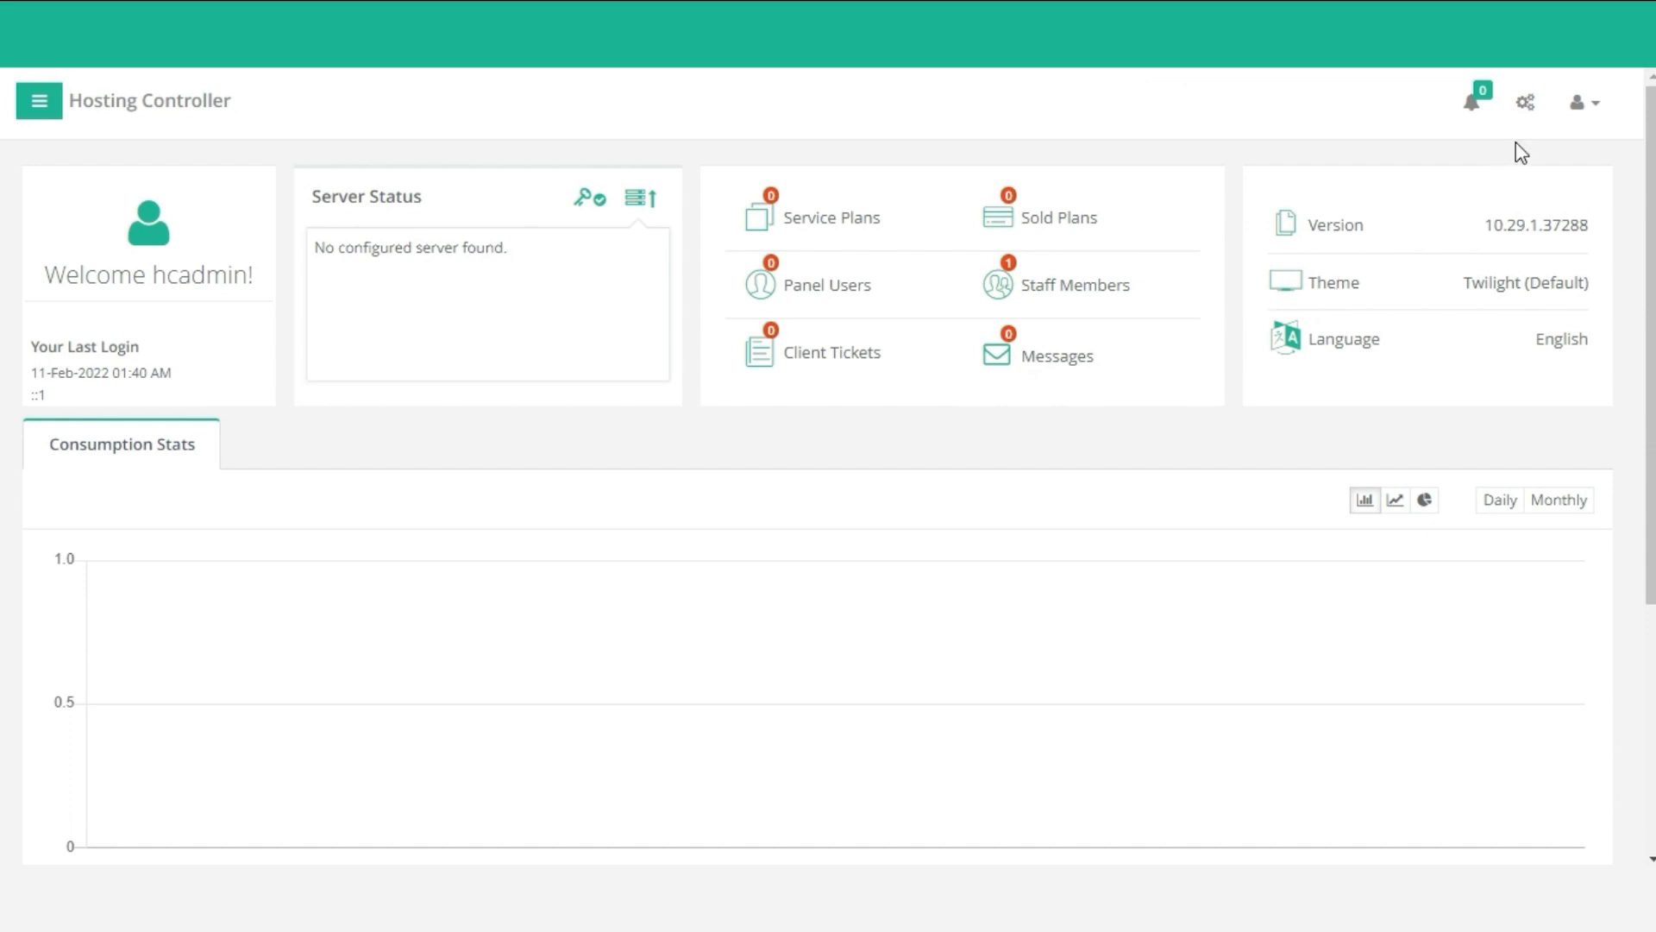
Start adding an On-premises Windows server in the server list
click(1531, 107)
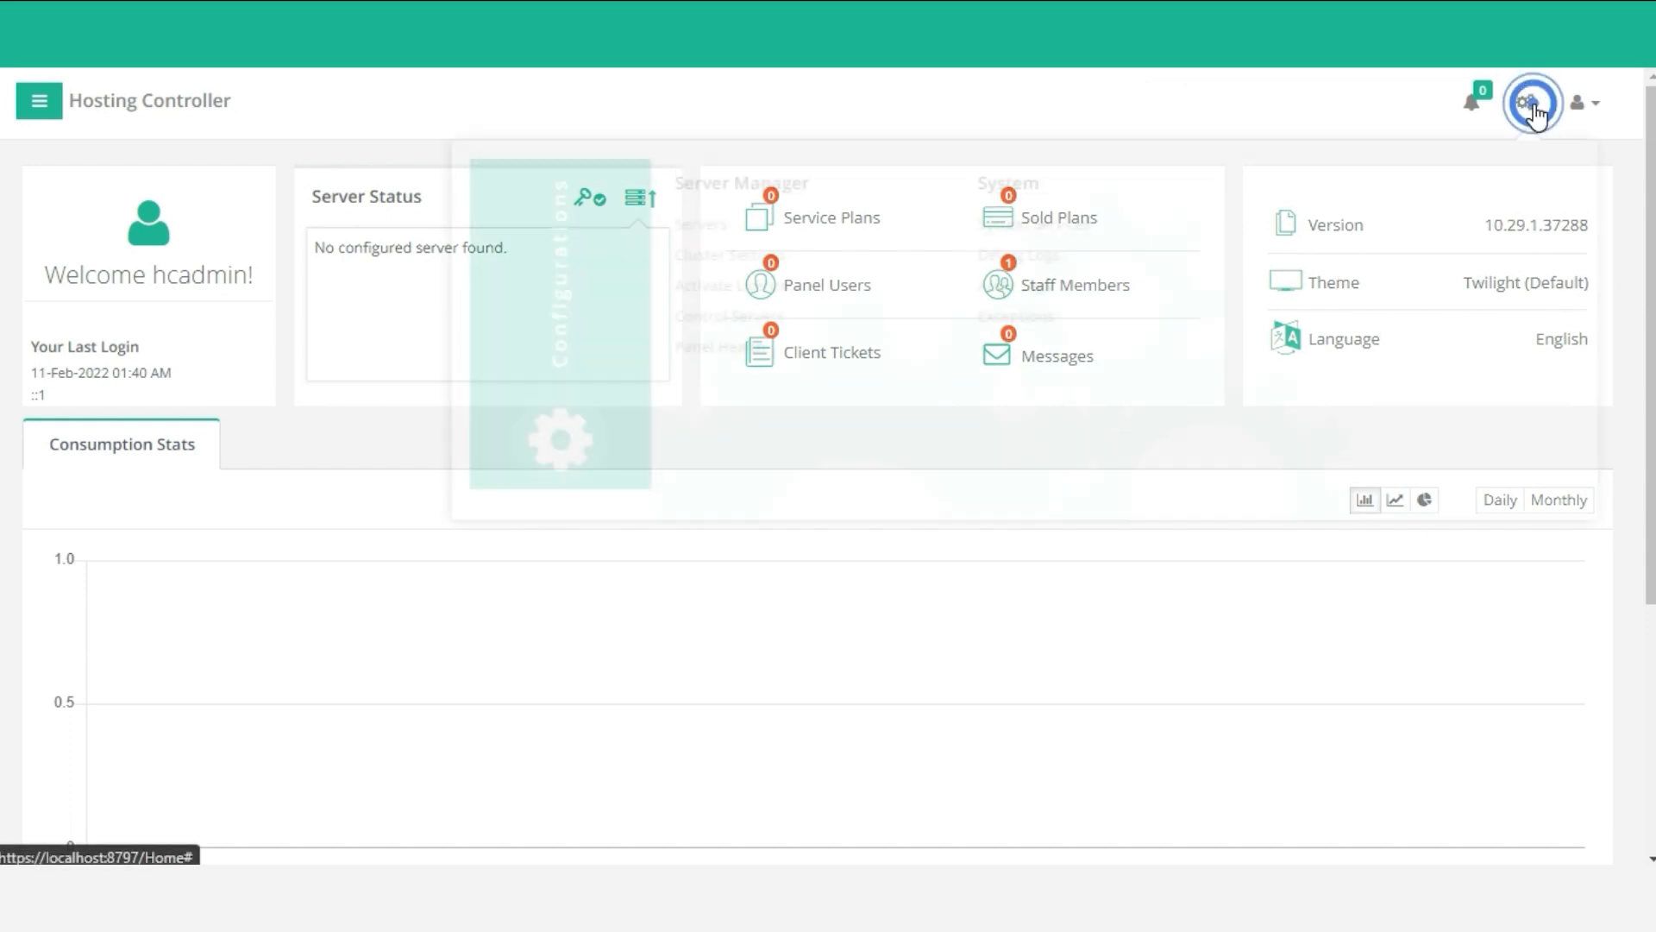
click(654, 228)
scroll(746, 328, down, 1)
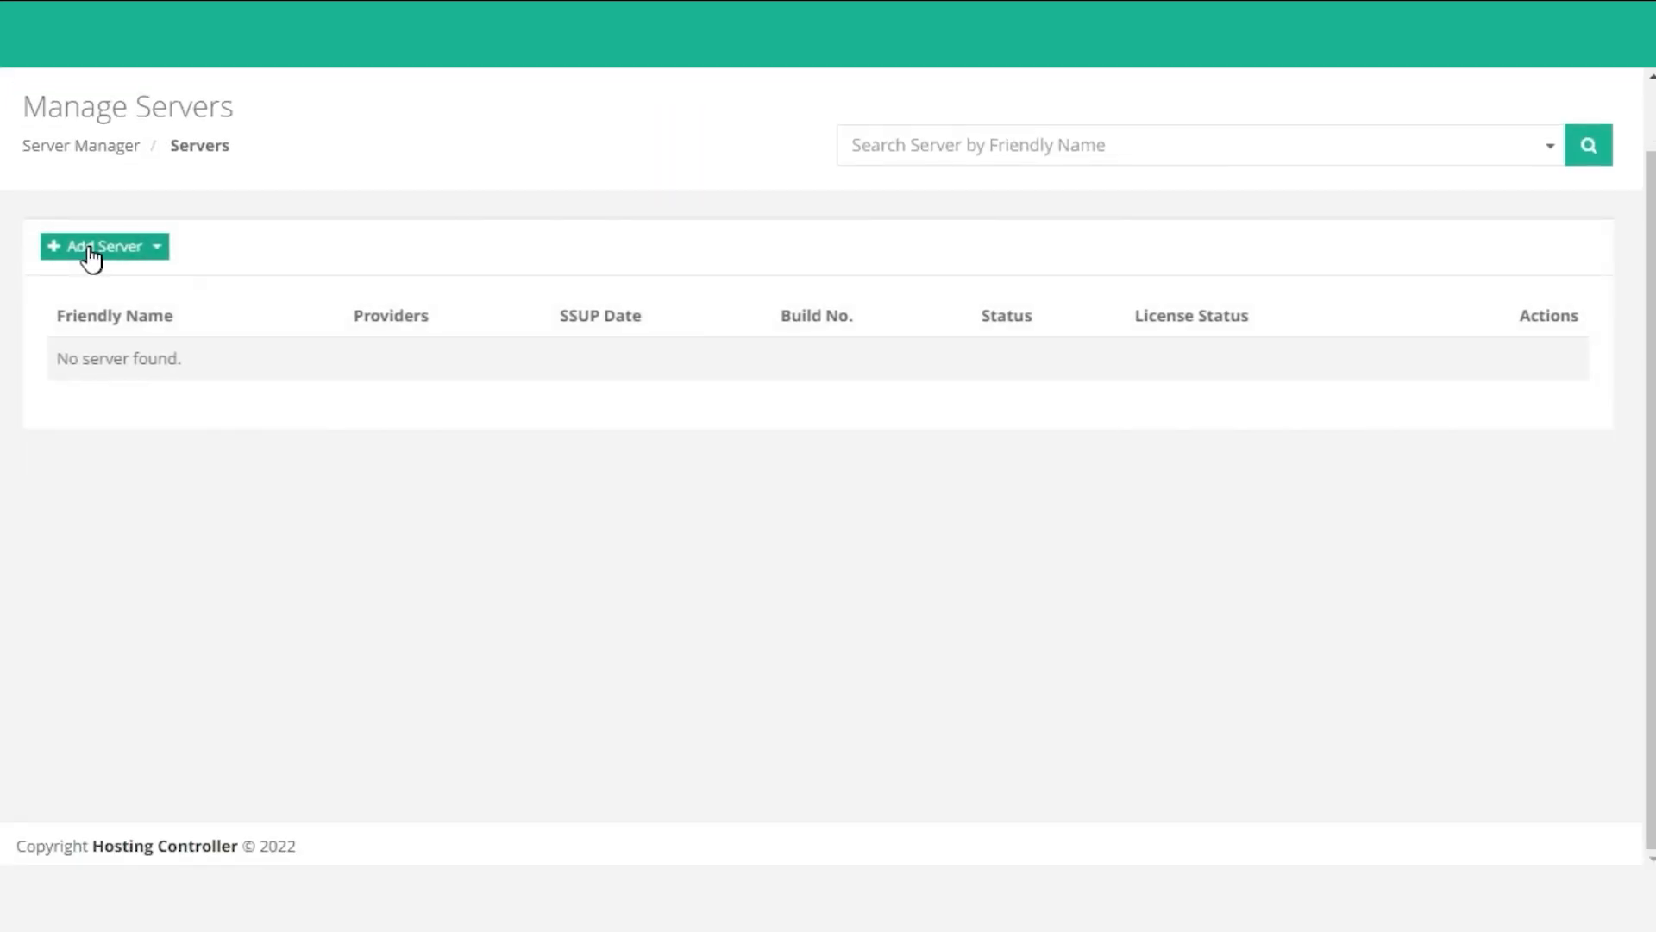
click(87, 247)
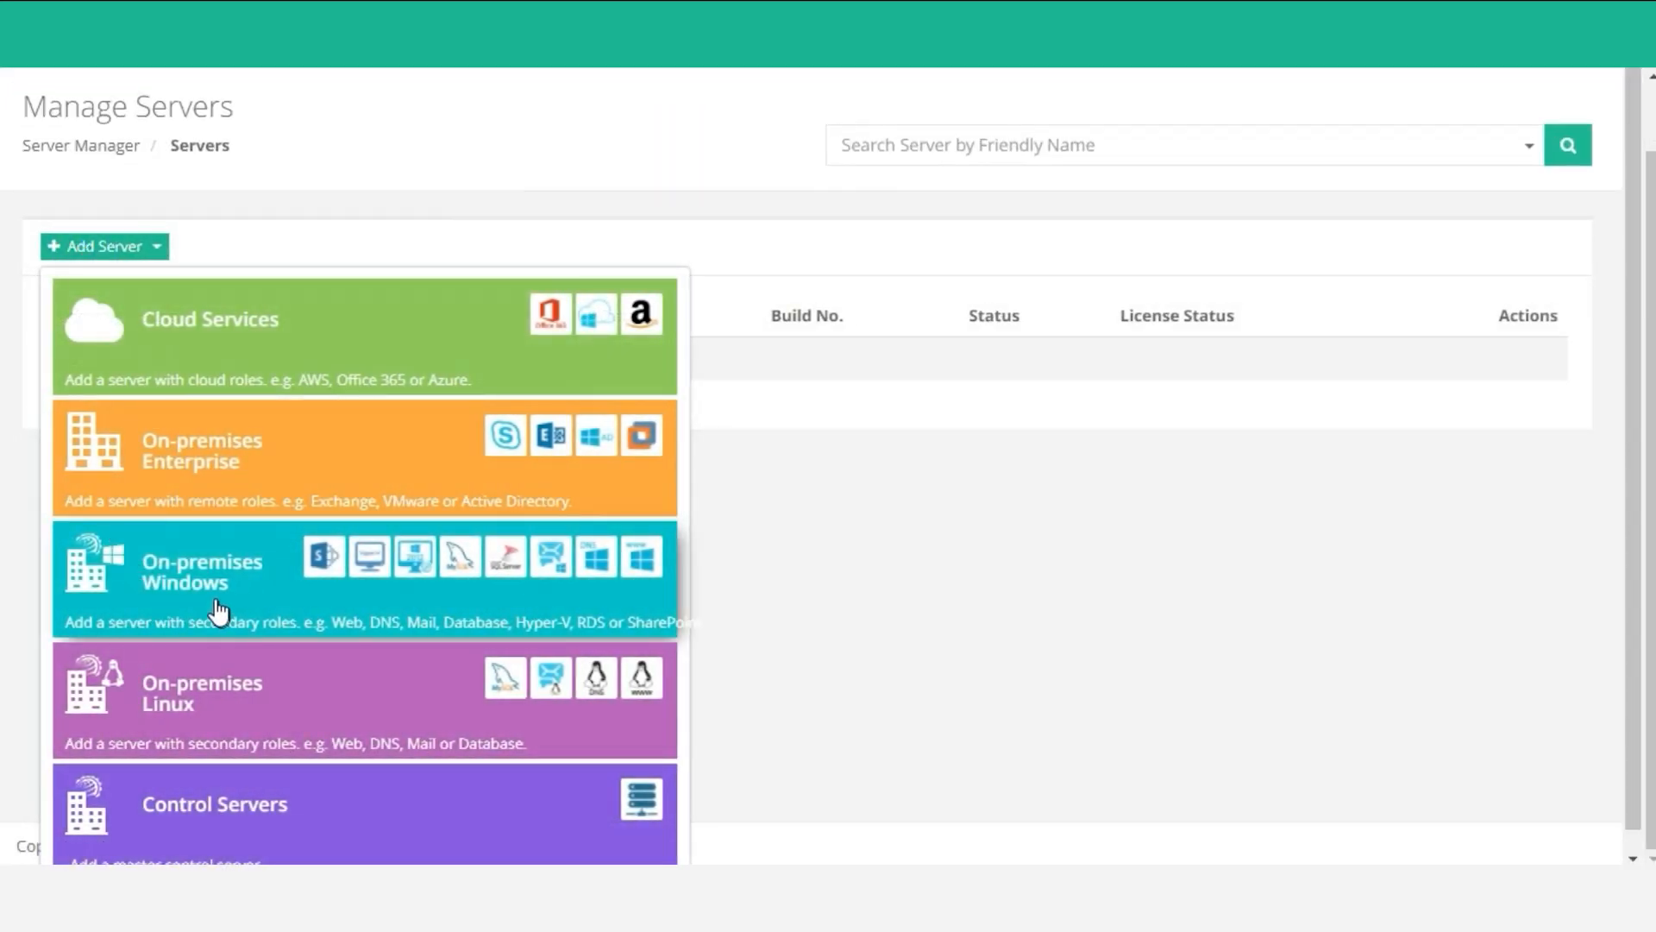
click(205, 583)
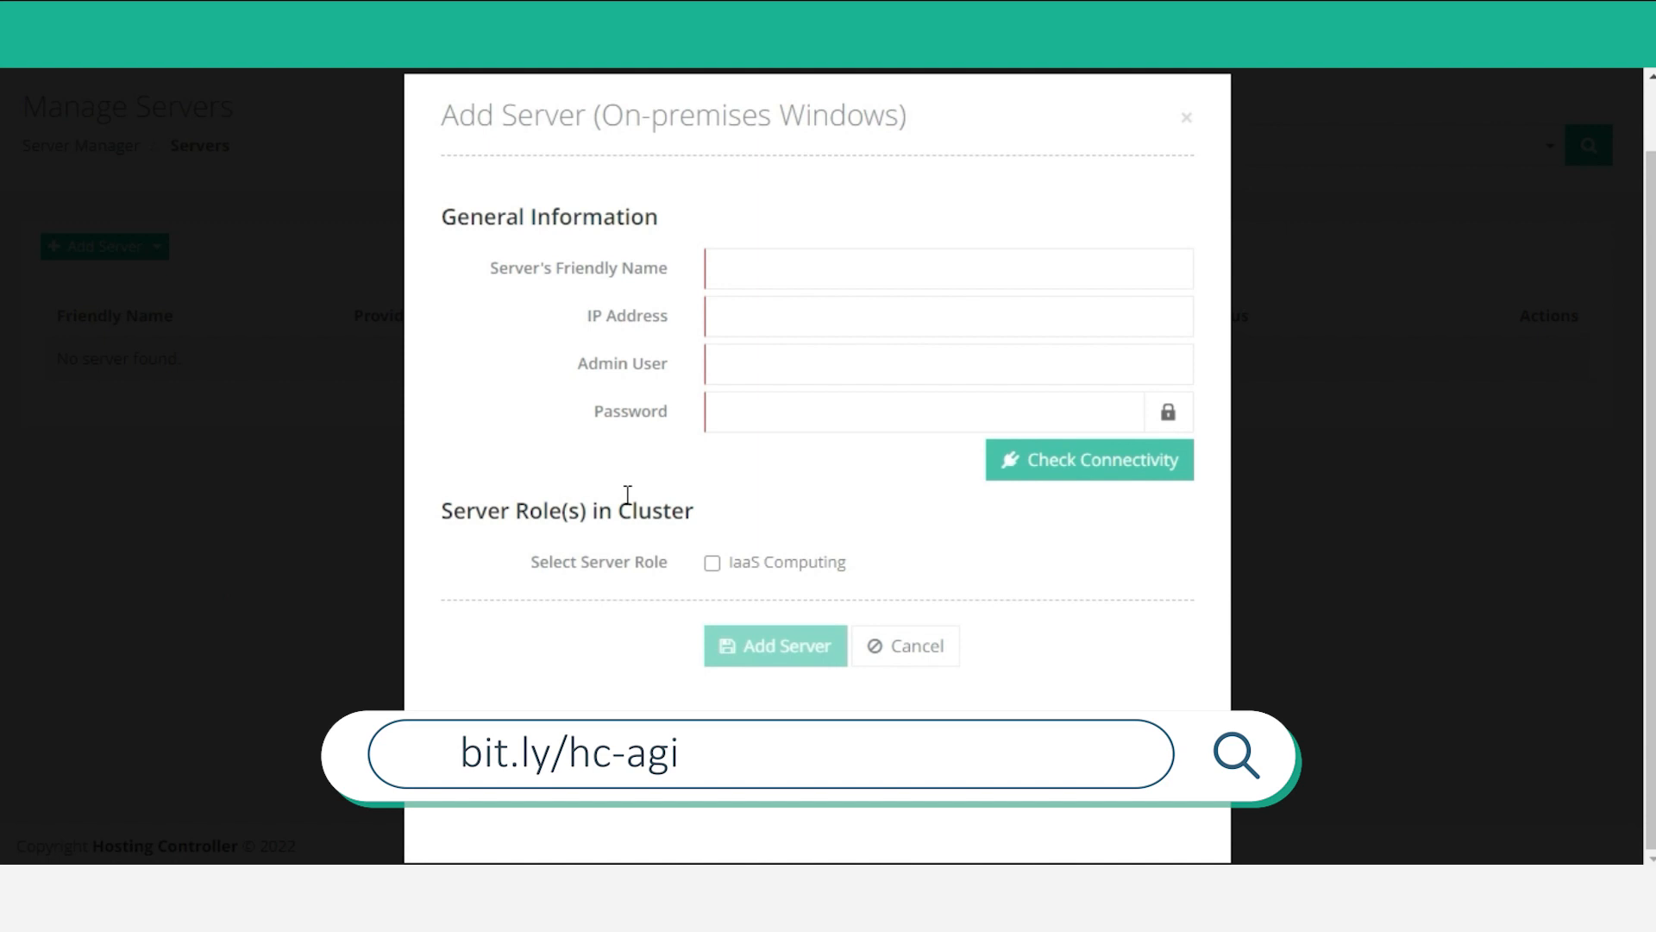
Give the new server the friendly name Hyper-V and the IP address 192.168.0.119
click(744, 272)
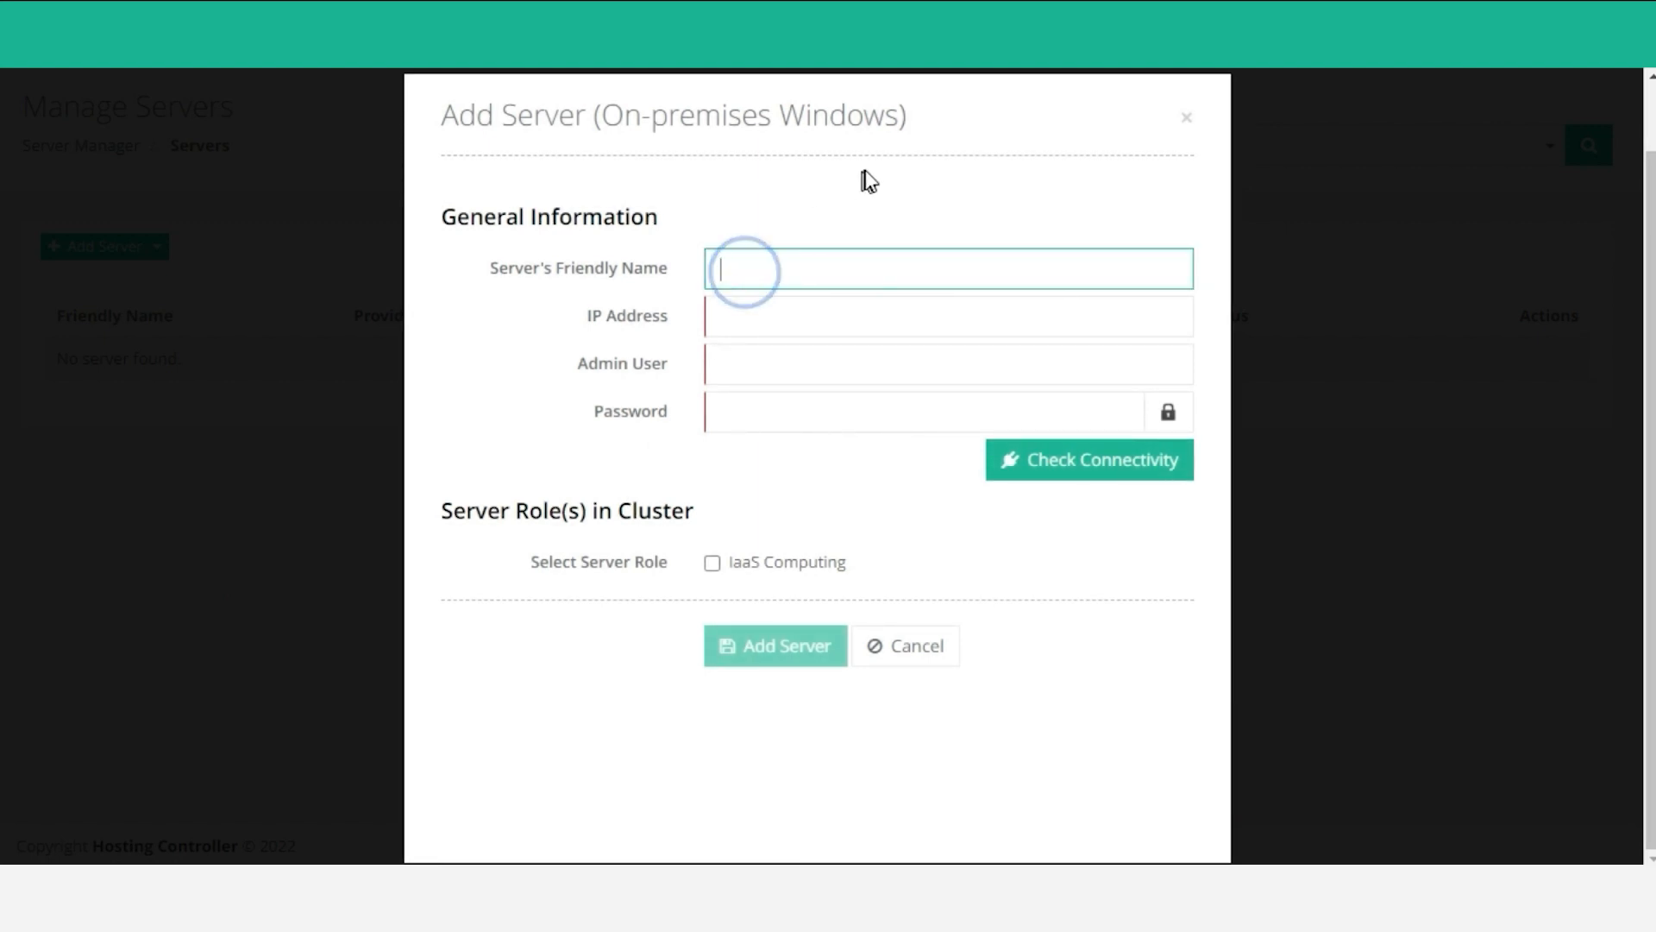
text(Hype)
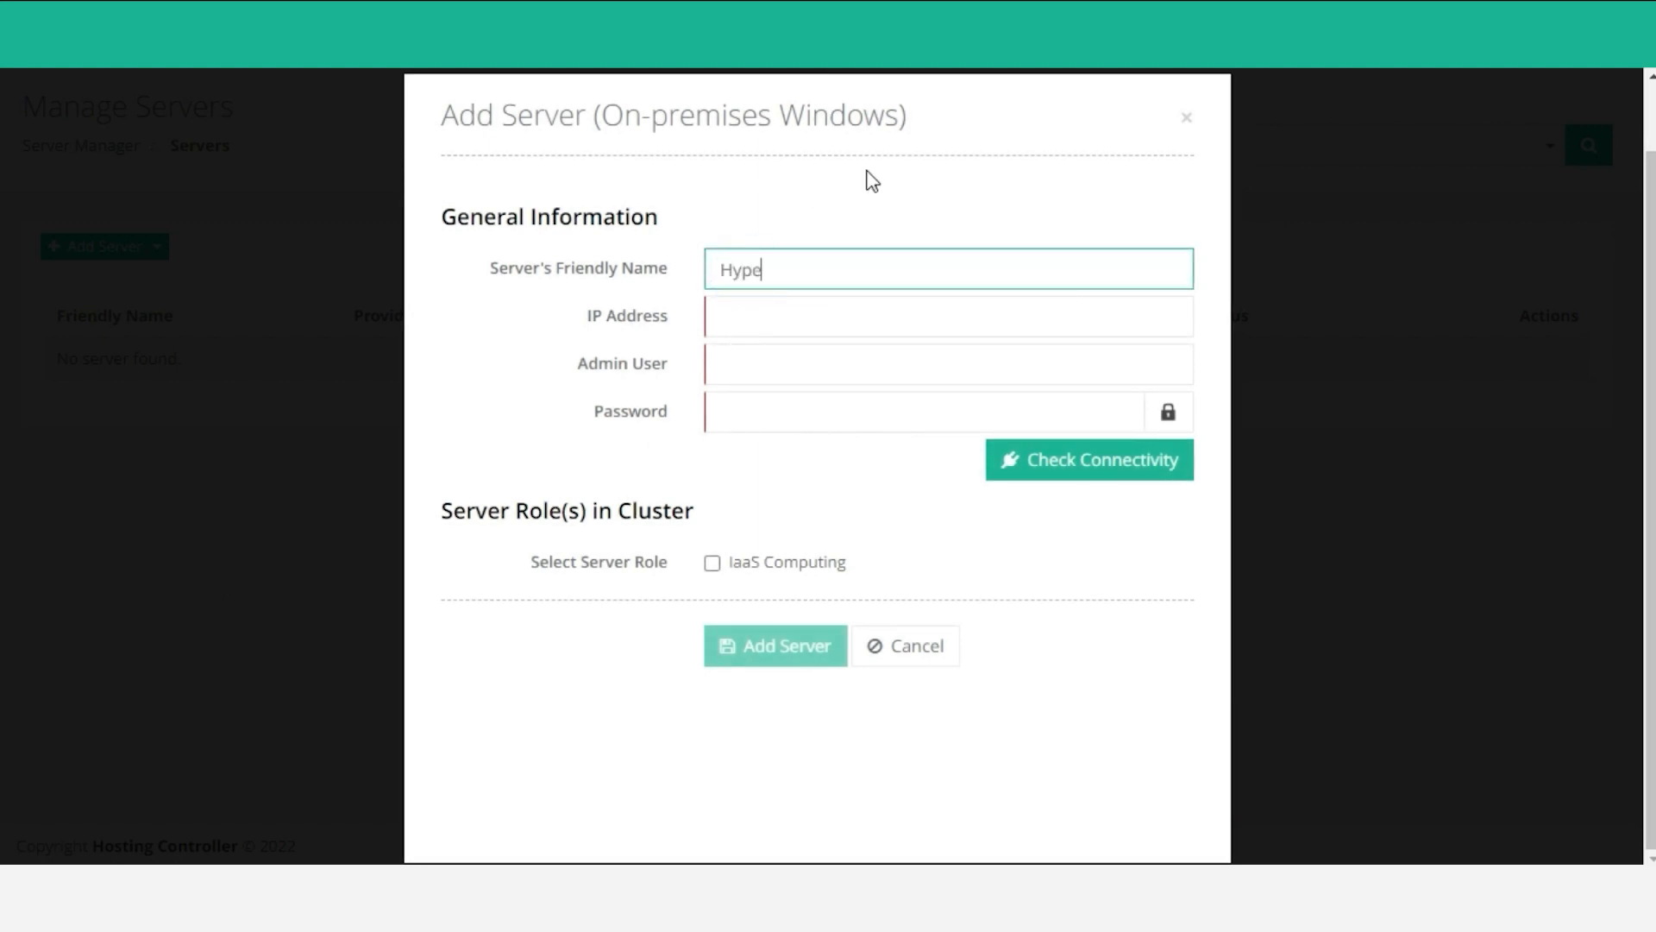
text(r-V)
key(Tab)
text(192.168.0.119)
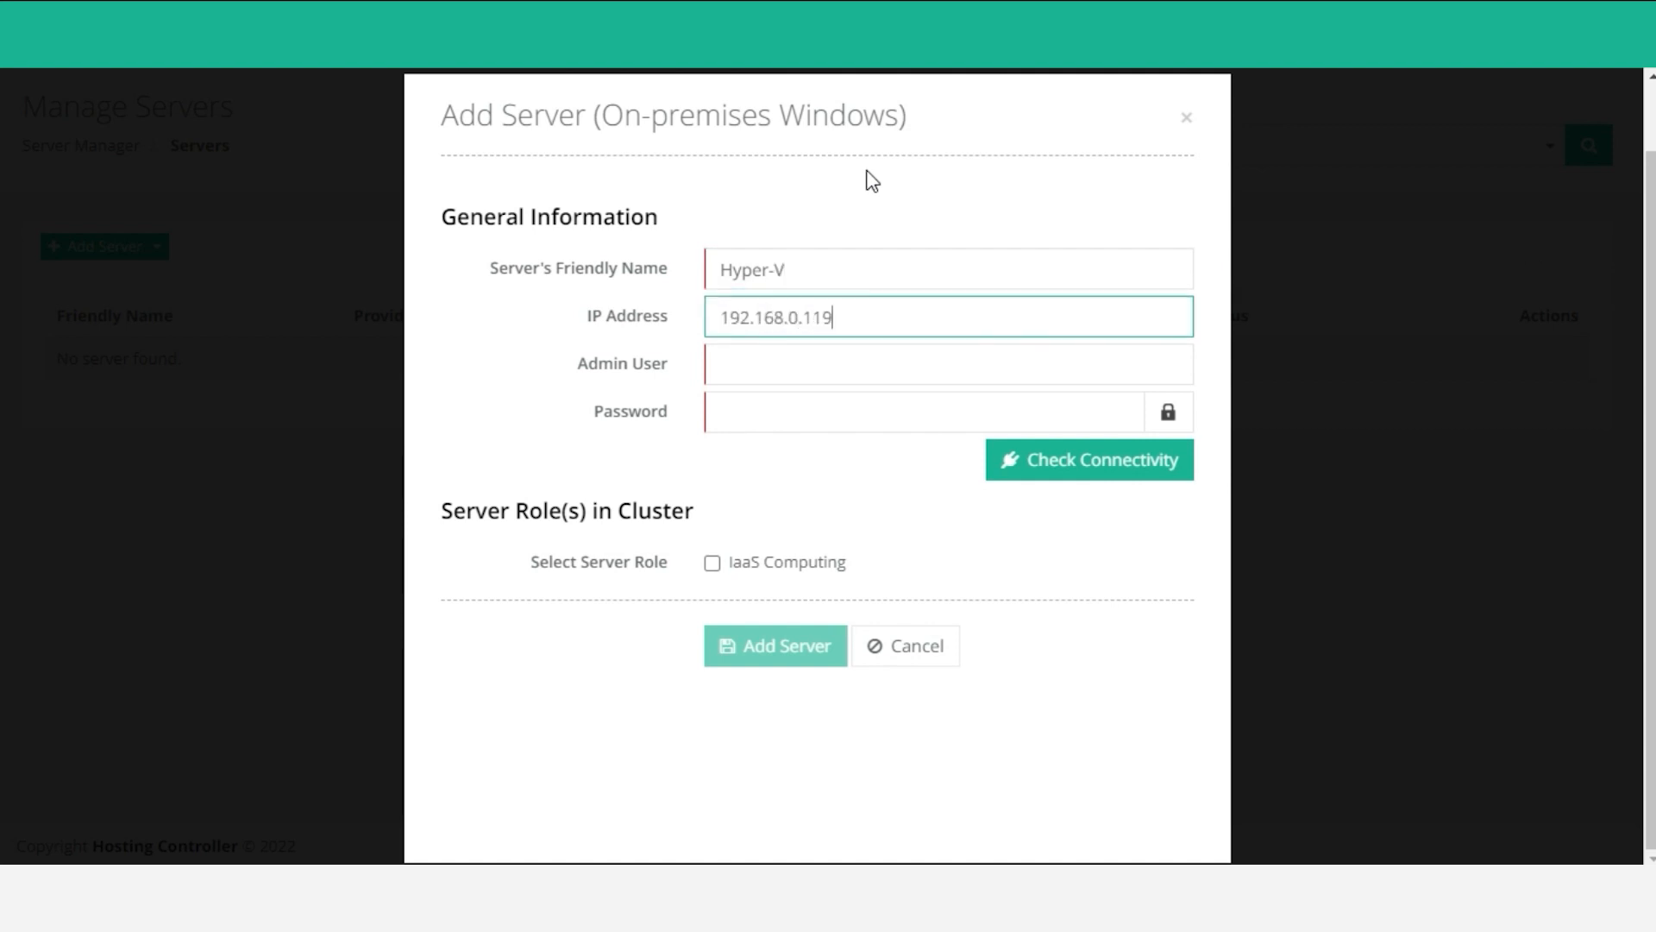
Enter administrator as the admin user with its password and check the connectivity to the new server
key(Tab)
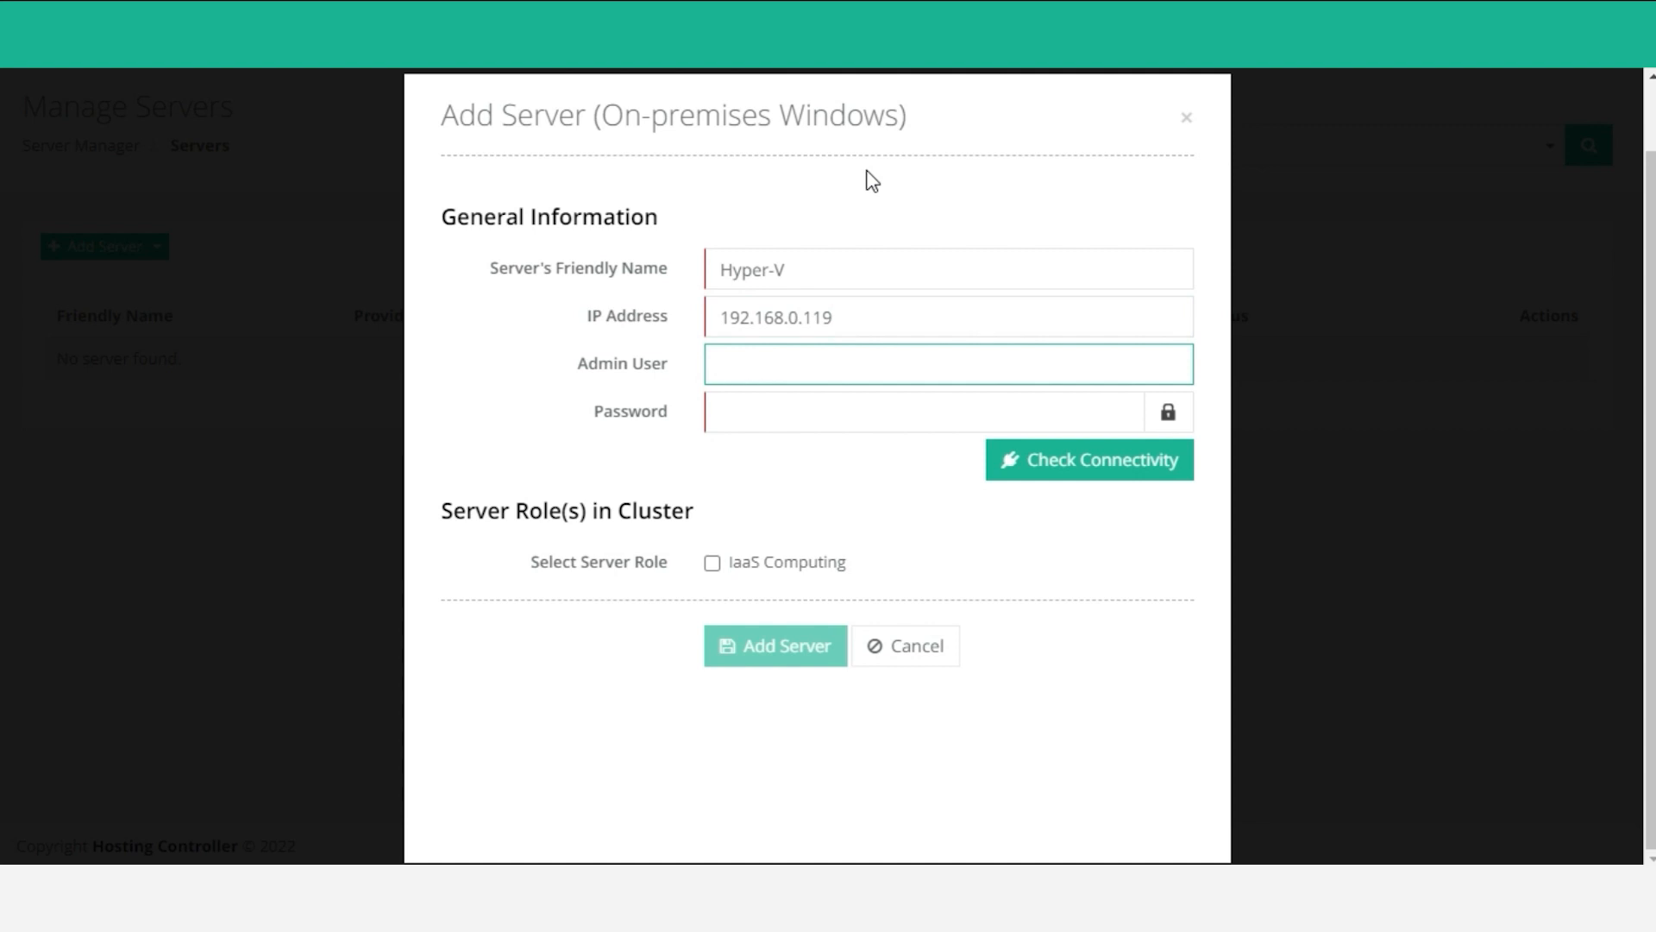
text(administrator)
key(Tab)
text(•••••••••)
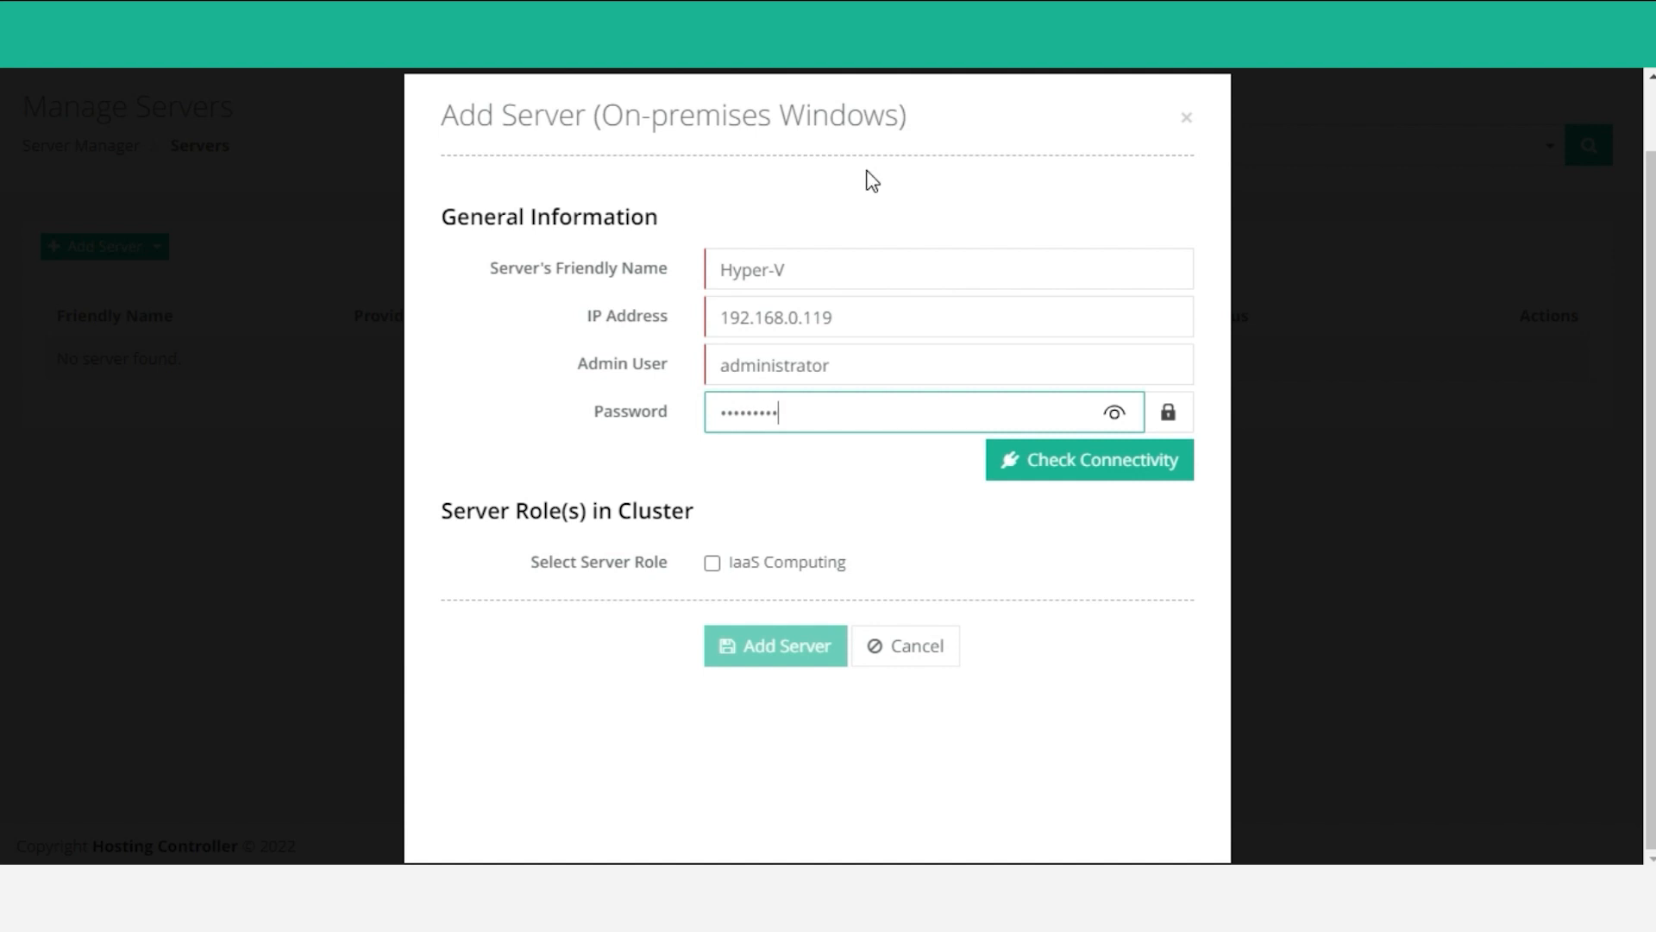
scroll(954, 382, up, 1)
click(1086, 539)
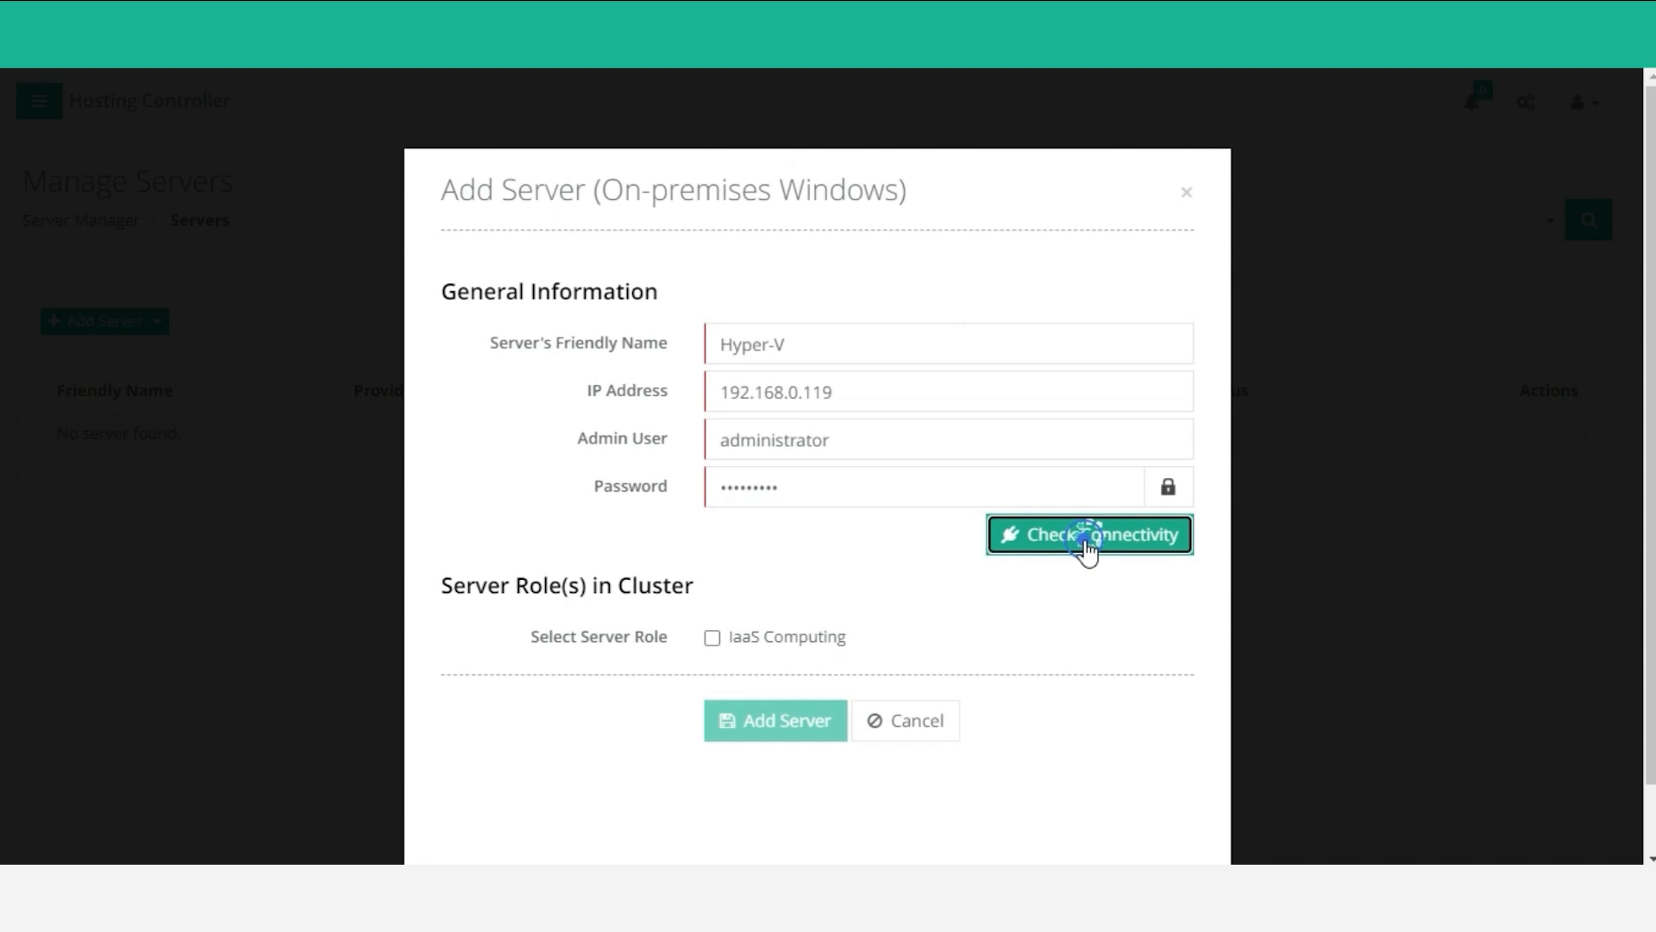
Assign the IaaS Computing role to the server, add it and proceed to its configuration
scroll(1194, 516, down, 2)
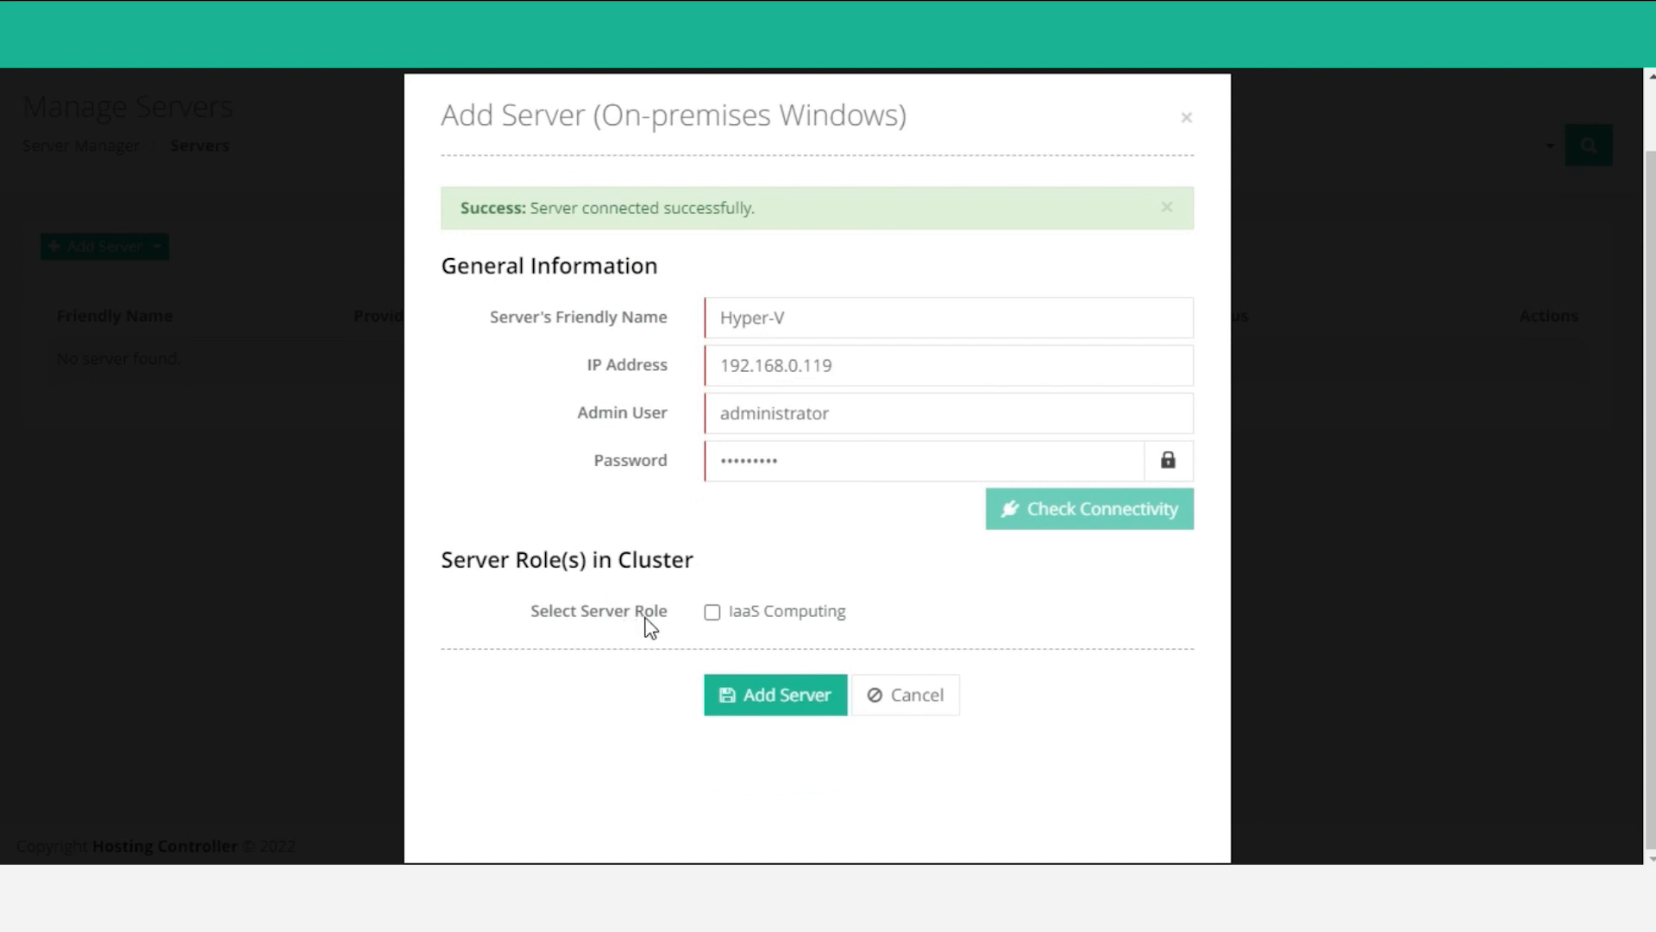
click(712, 612)
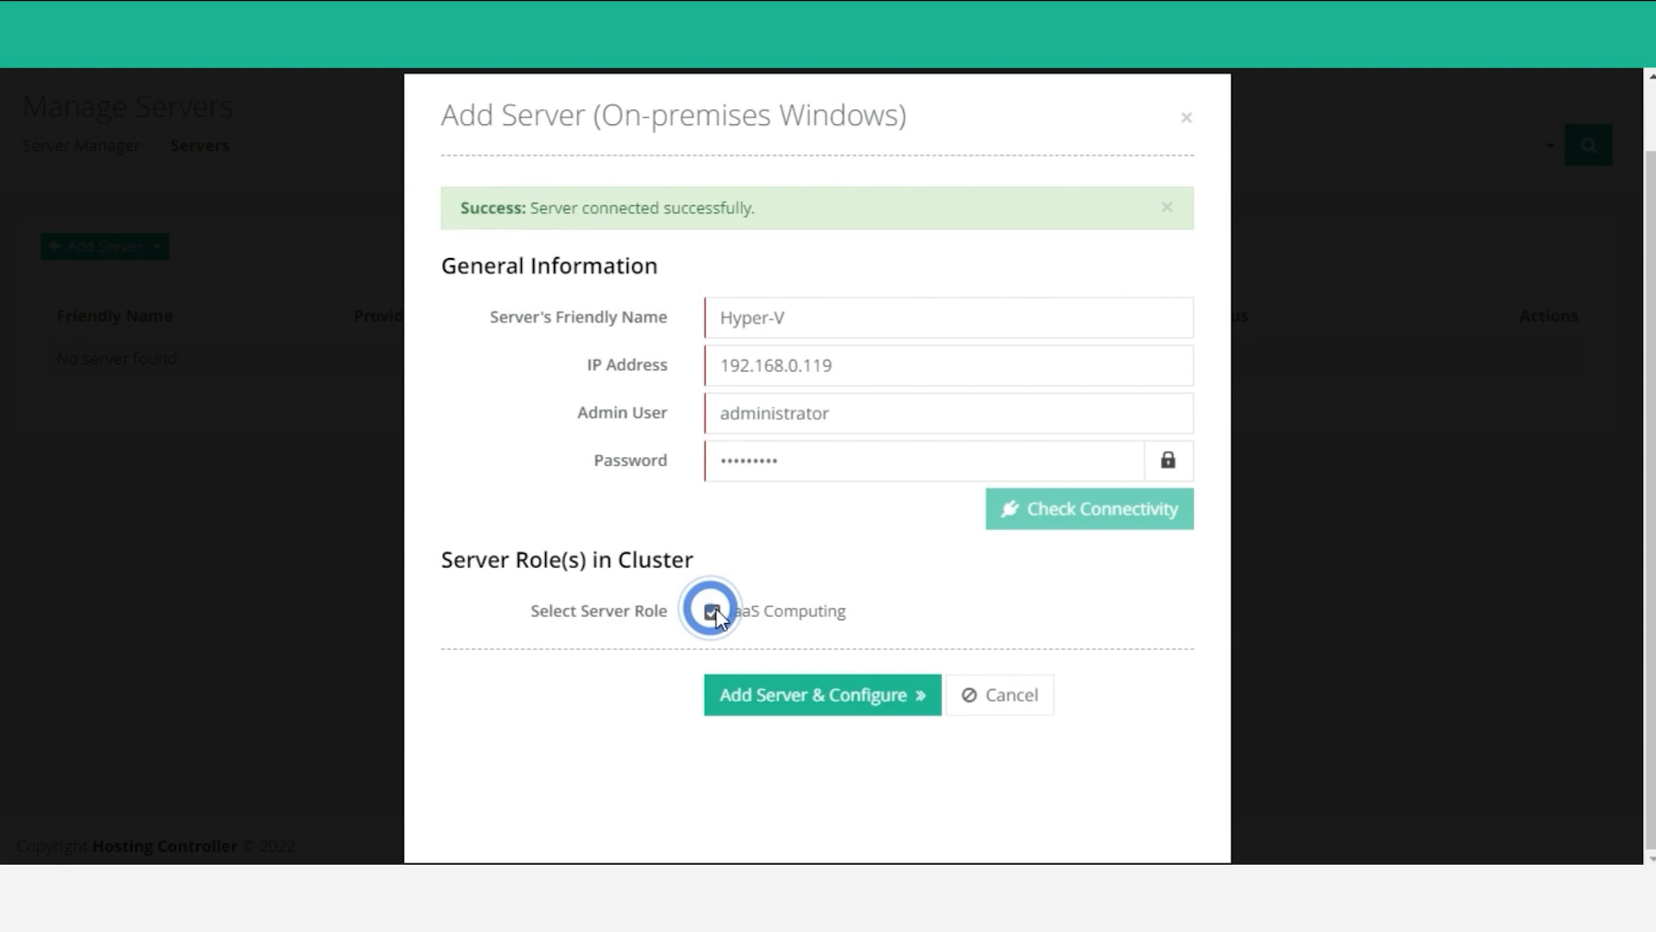
click(785, 693)
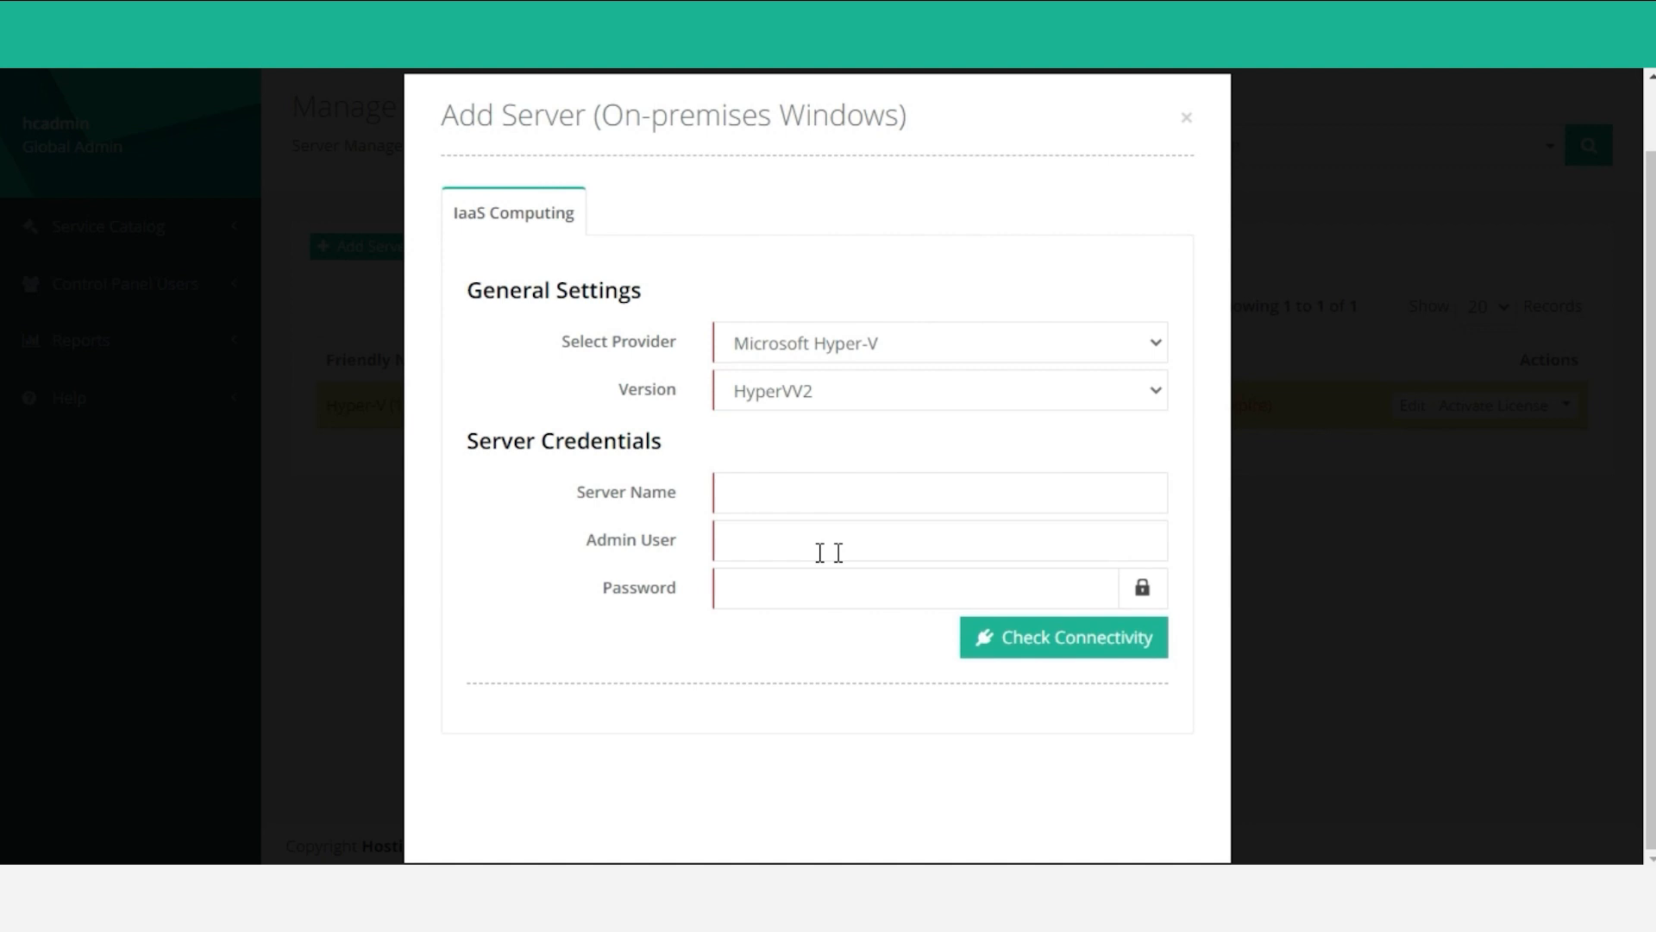
Enter the Hyper-V server name, administrator as admin user and the password in the IaaS credentials, then check connectivity
click(785, 494)
text(Sajid)
key(Tab)
text(administrator)
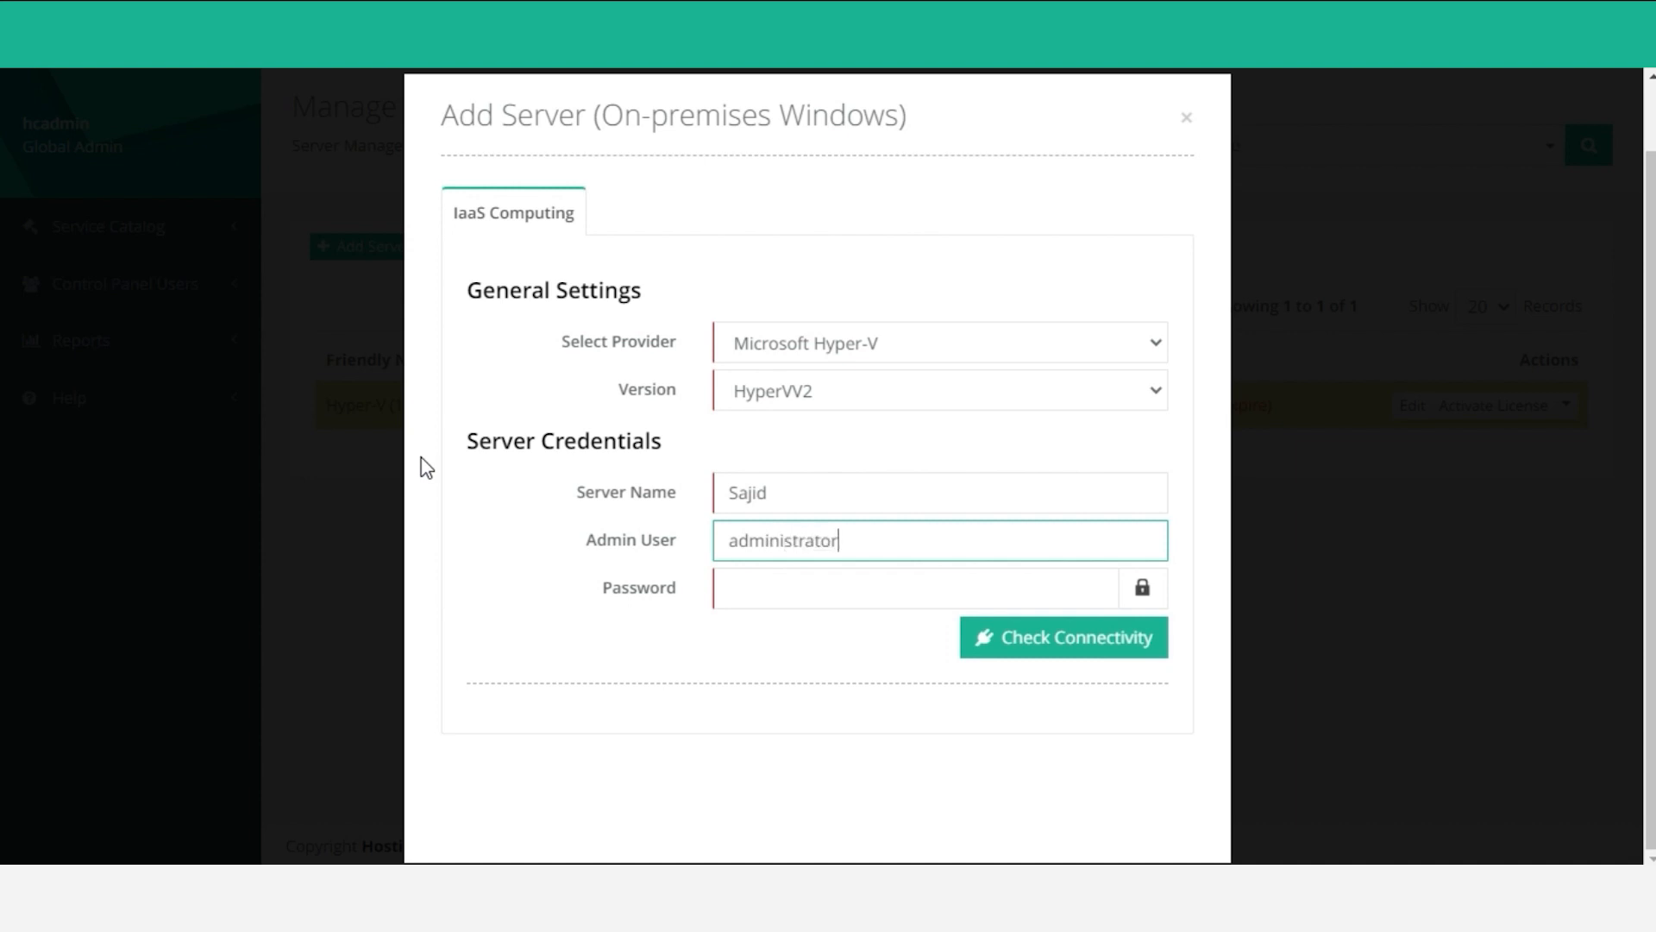
key(Tab)
text(•••••••••)
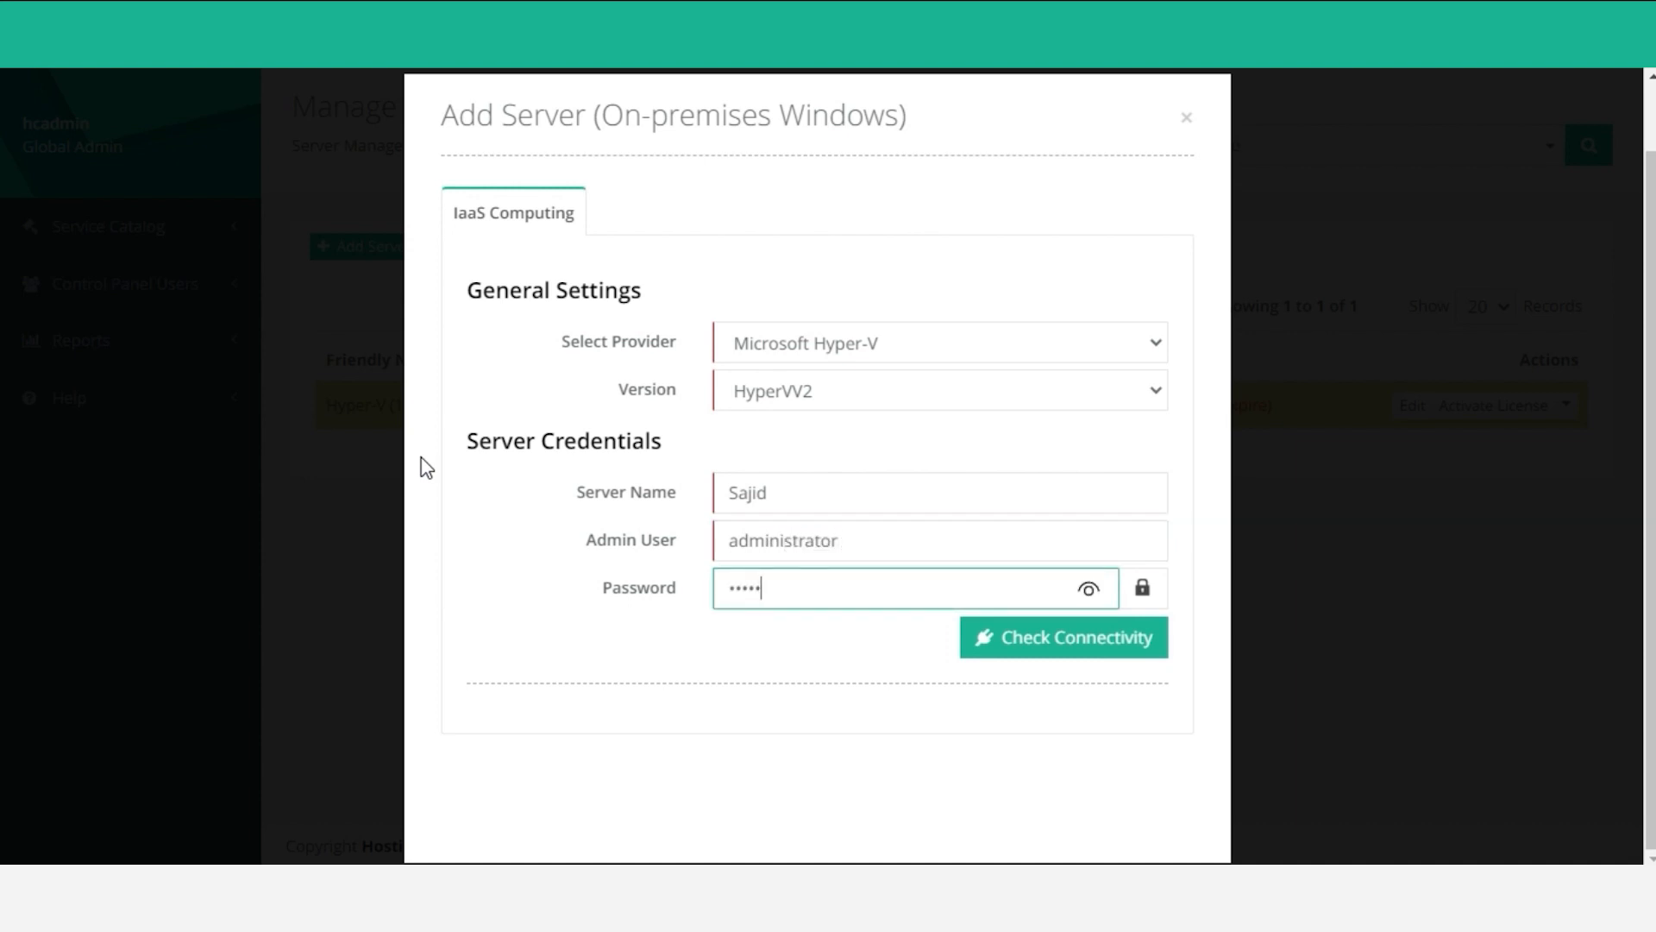
click(1012, 644)
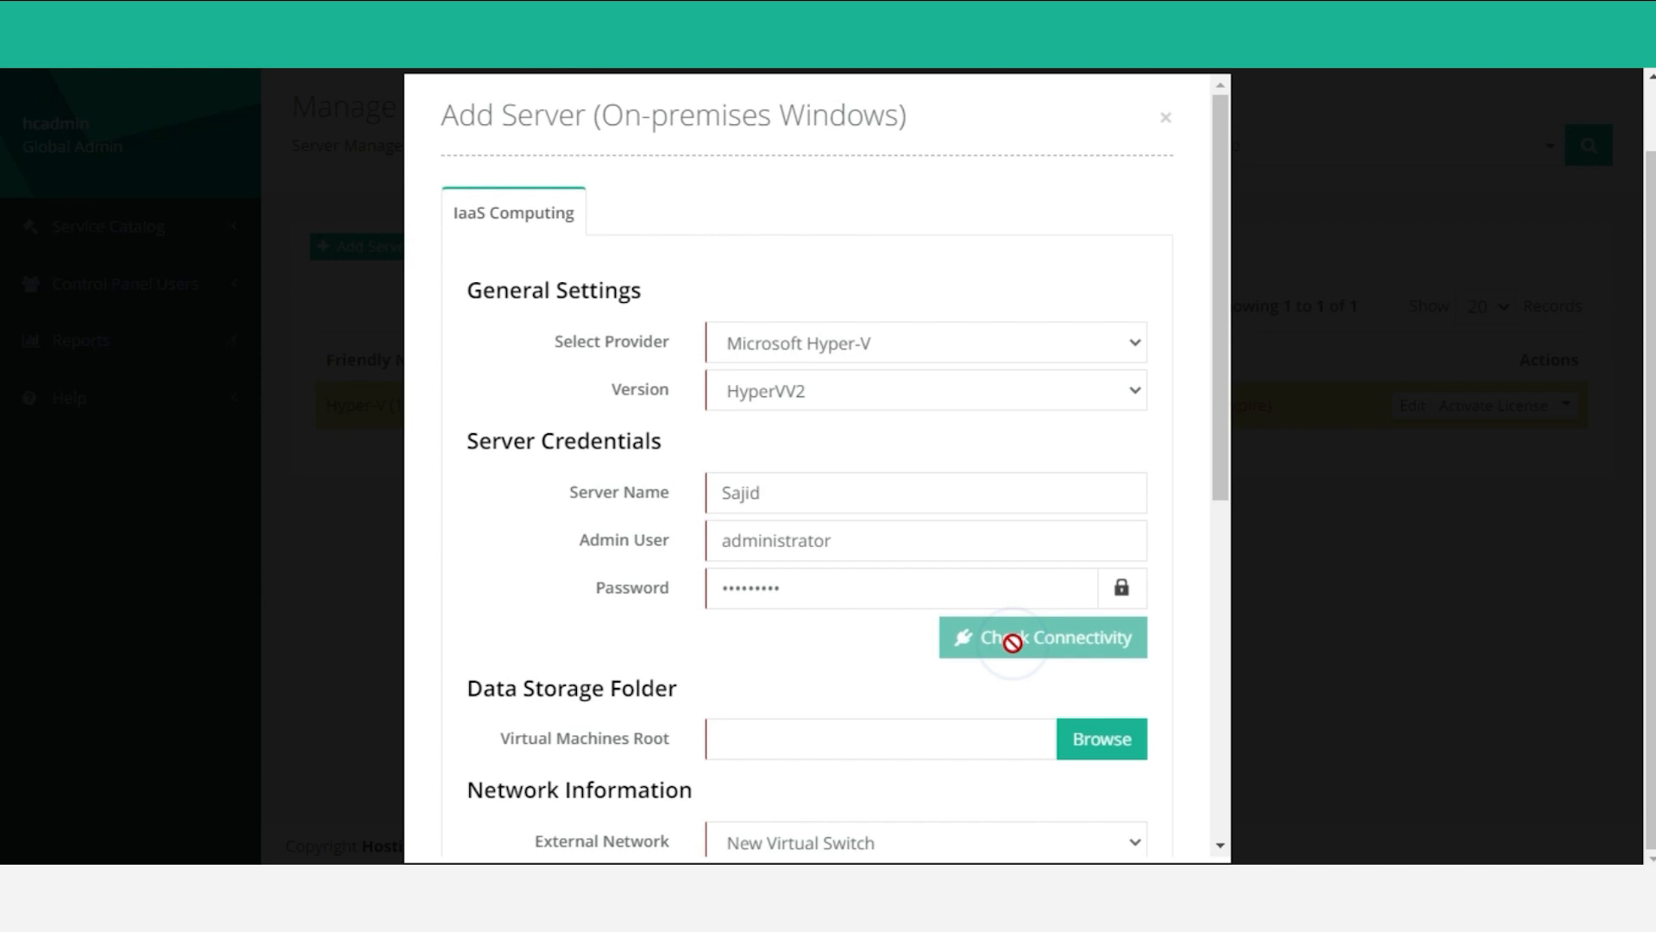
Set the virtual machines root folder to C:\VM Root Path by browsing the C:\ drive
scroll(996, 640, down, 3)
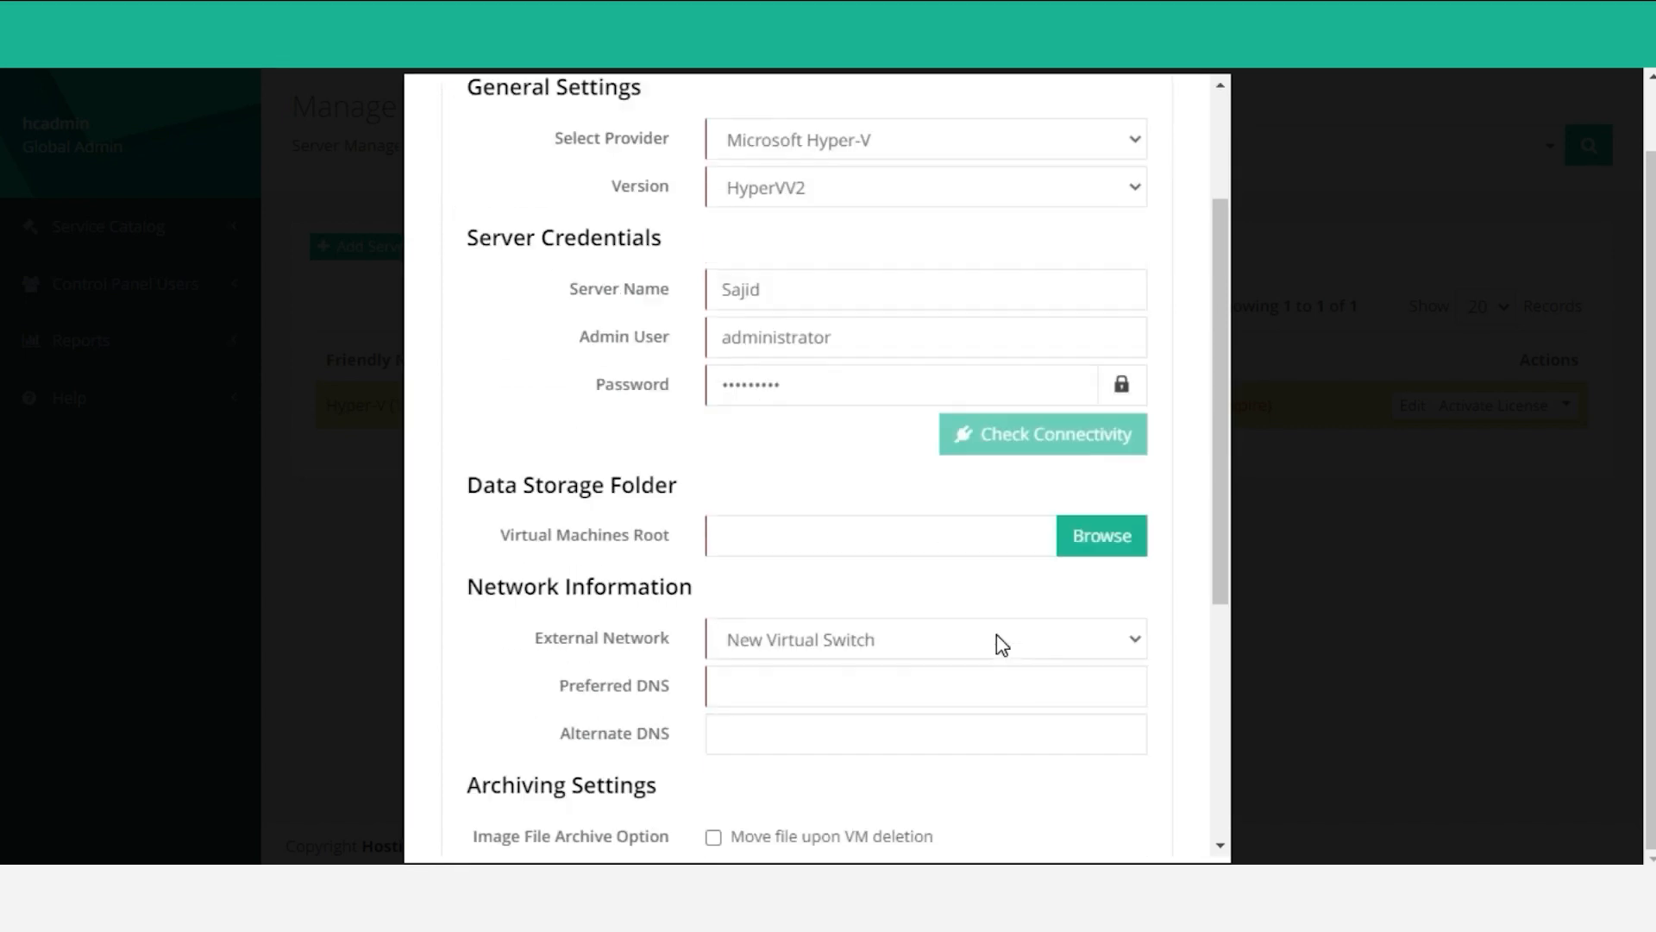
drag(511, 505, 629, 509)
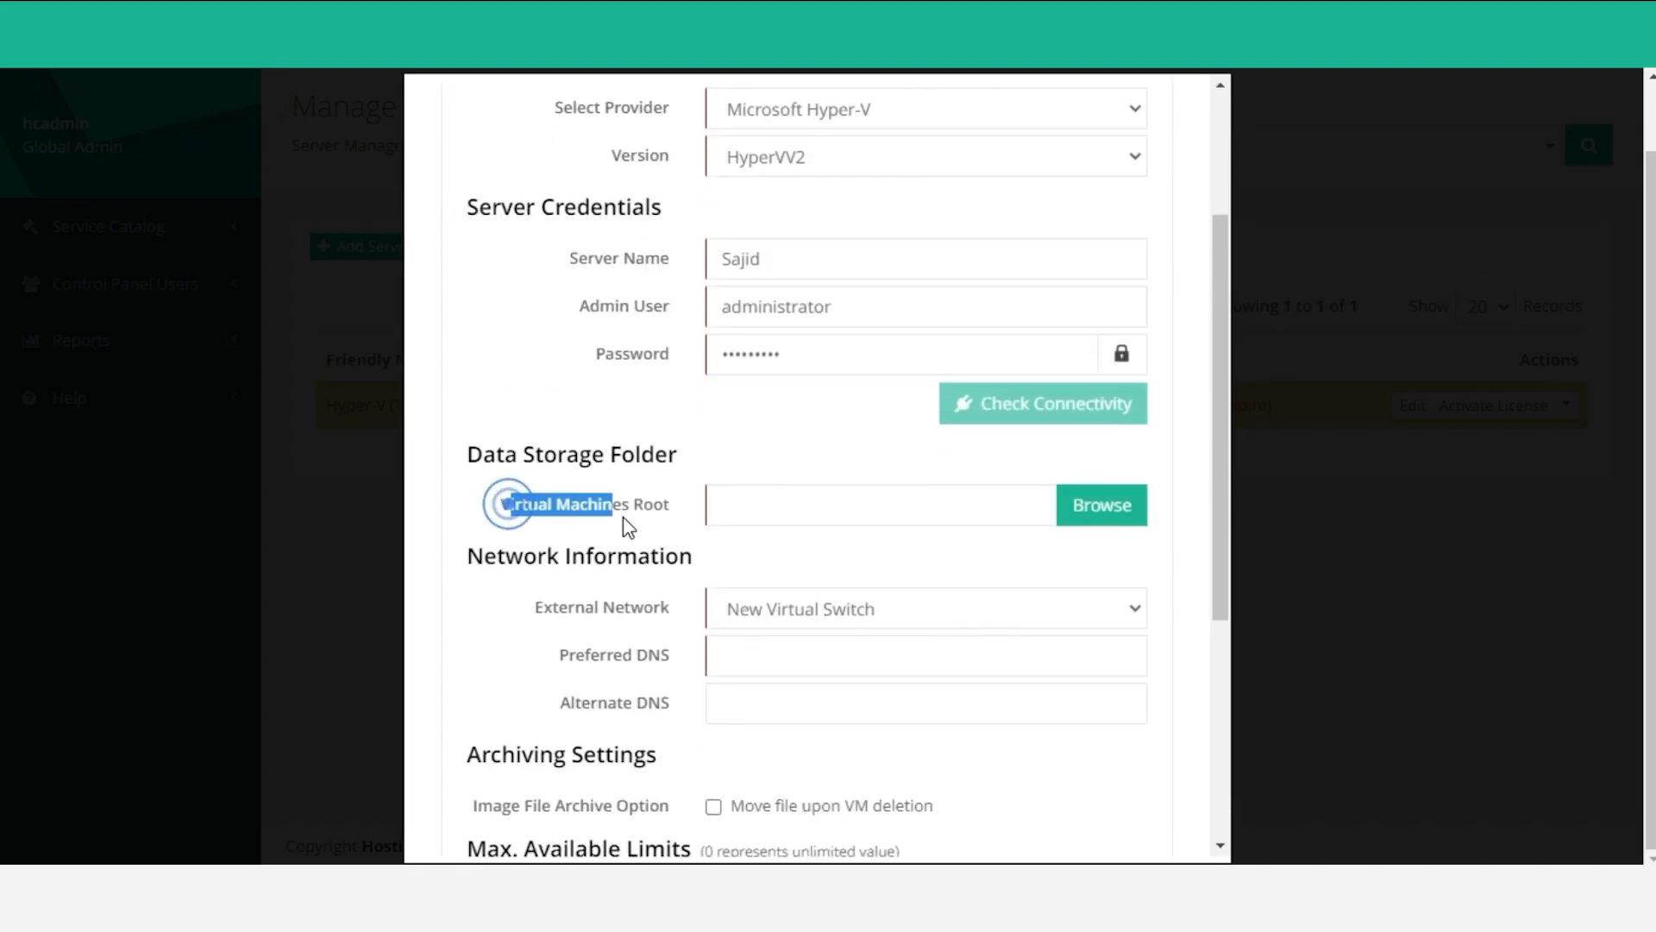
click(1126, 517)
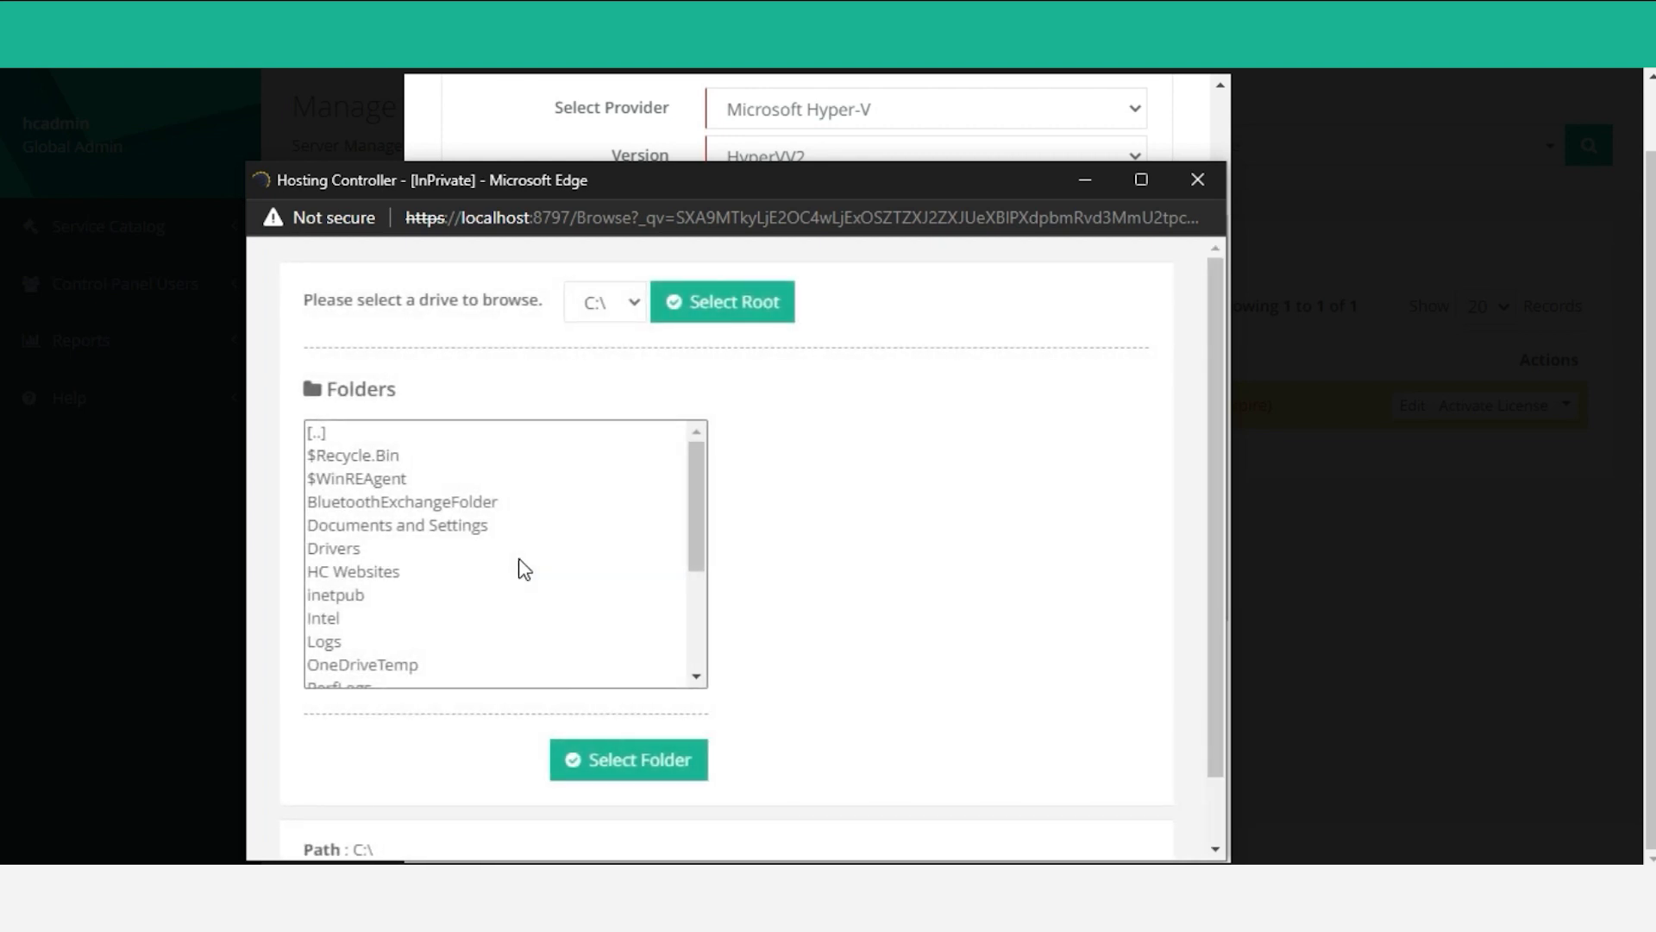
scroll(520, 569, down, 1)
scroll(518, 572, down, 4)
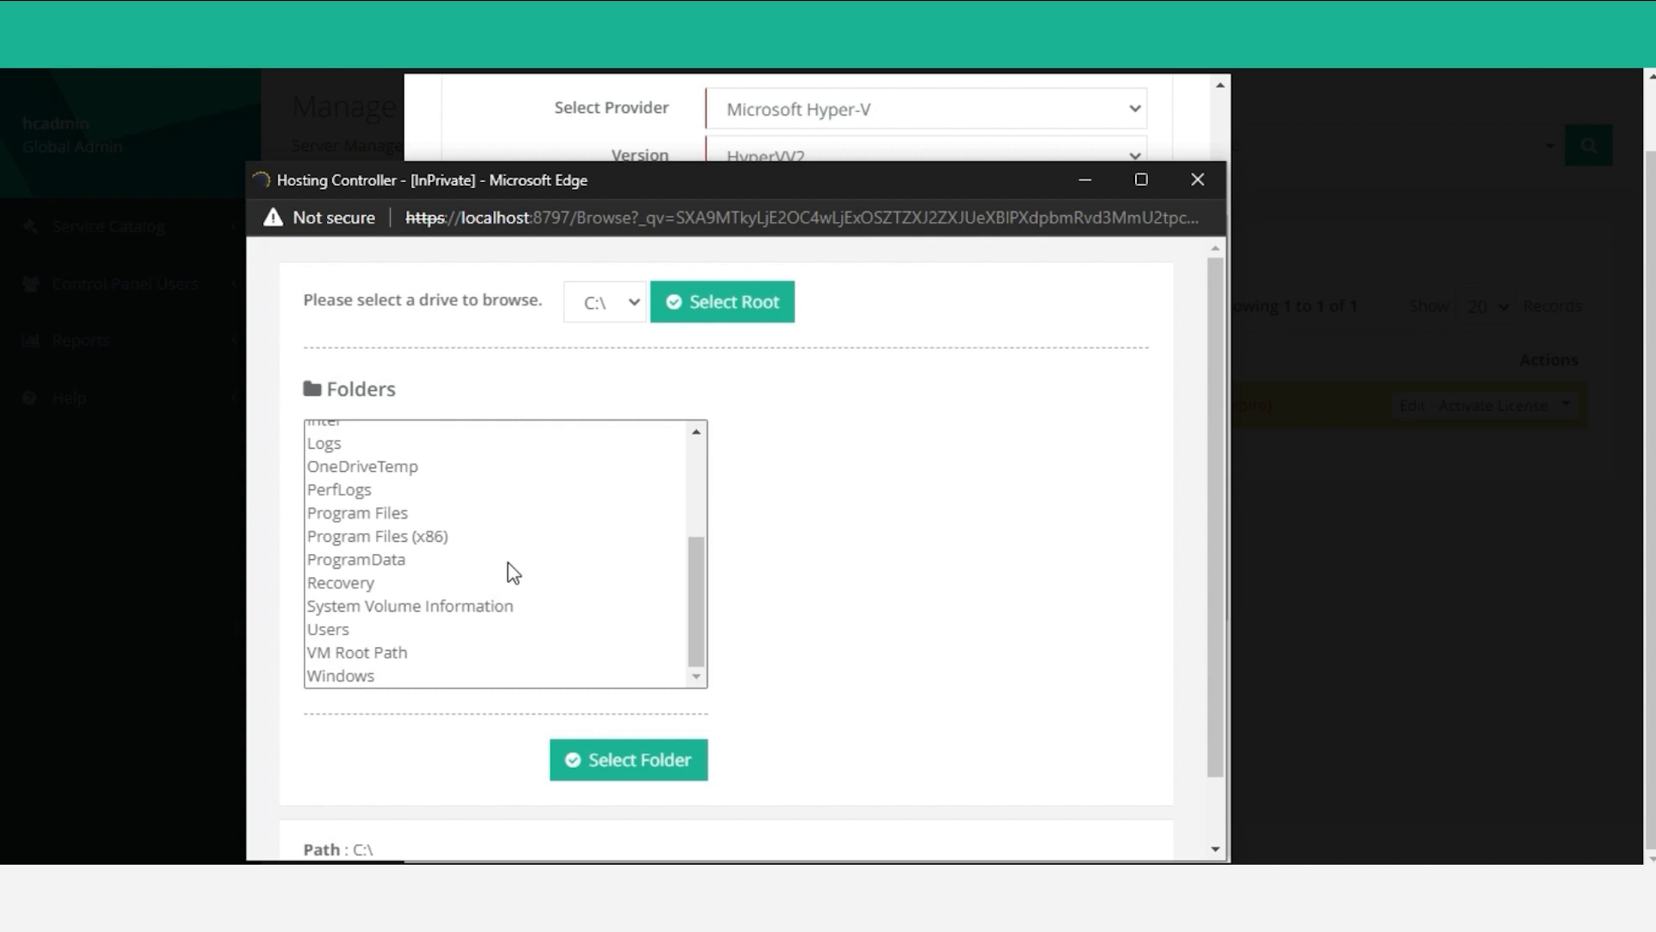
scroll(509, 574, down, 1)
click(392, 580)
click(642, 706)
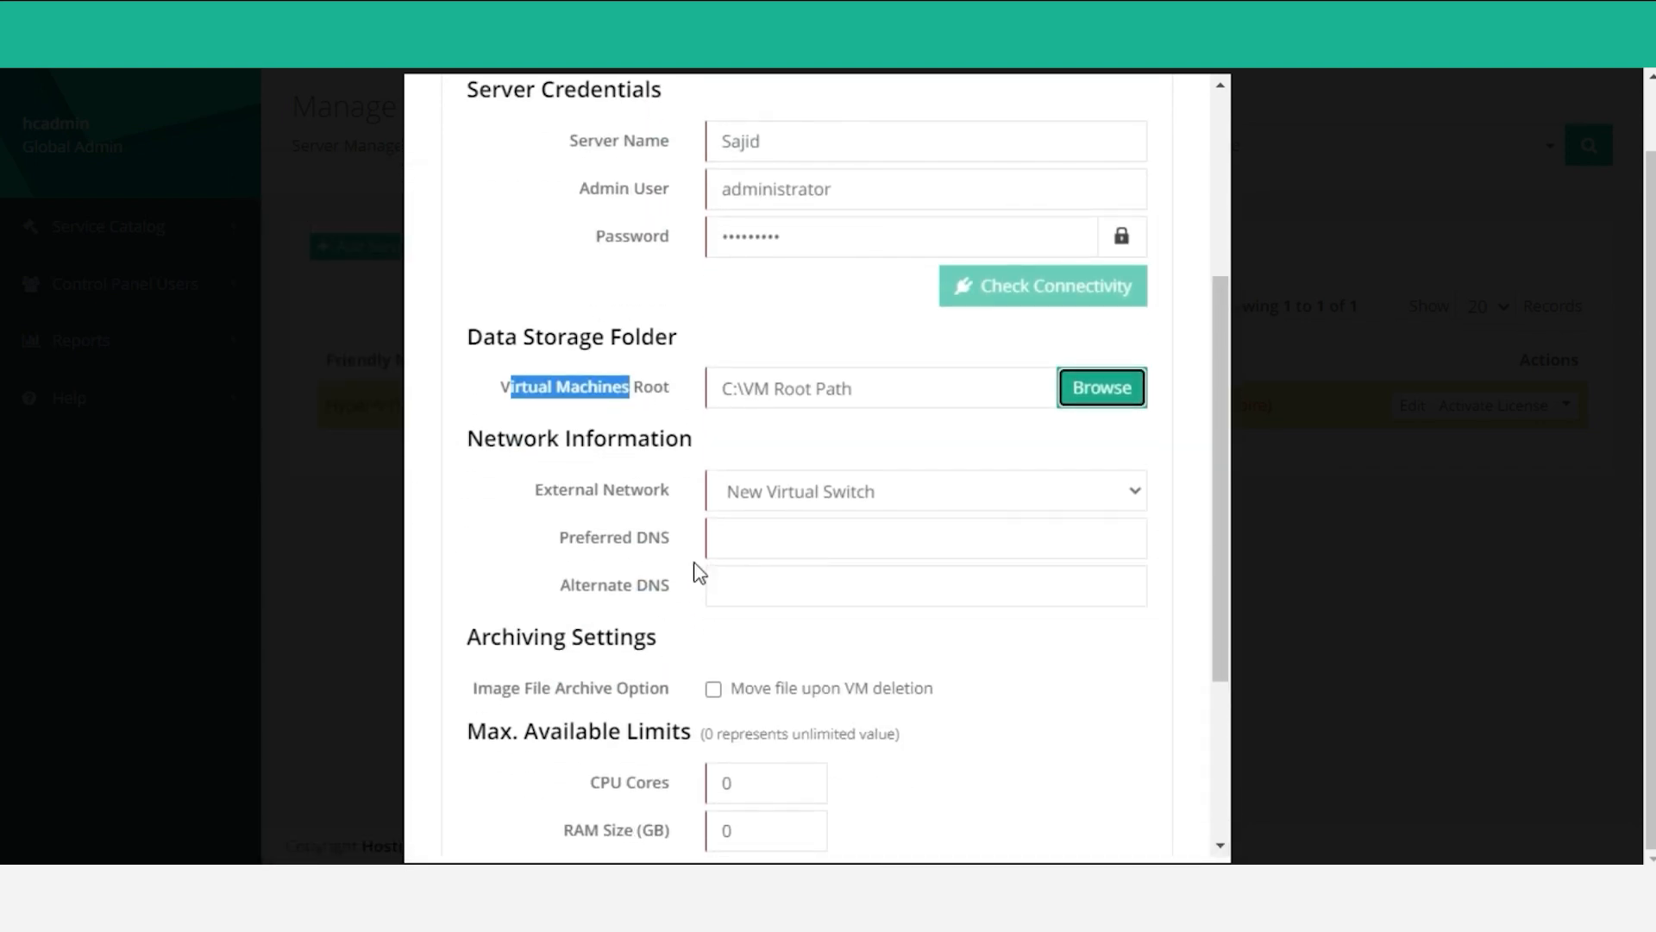
Keep New Virtual Switch as the external network and set the preferred DNS to 192.168.0.1
click(835, 493)
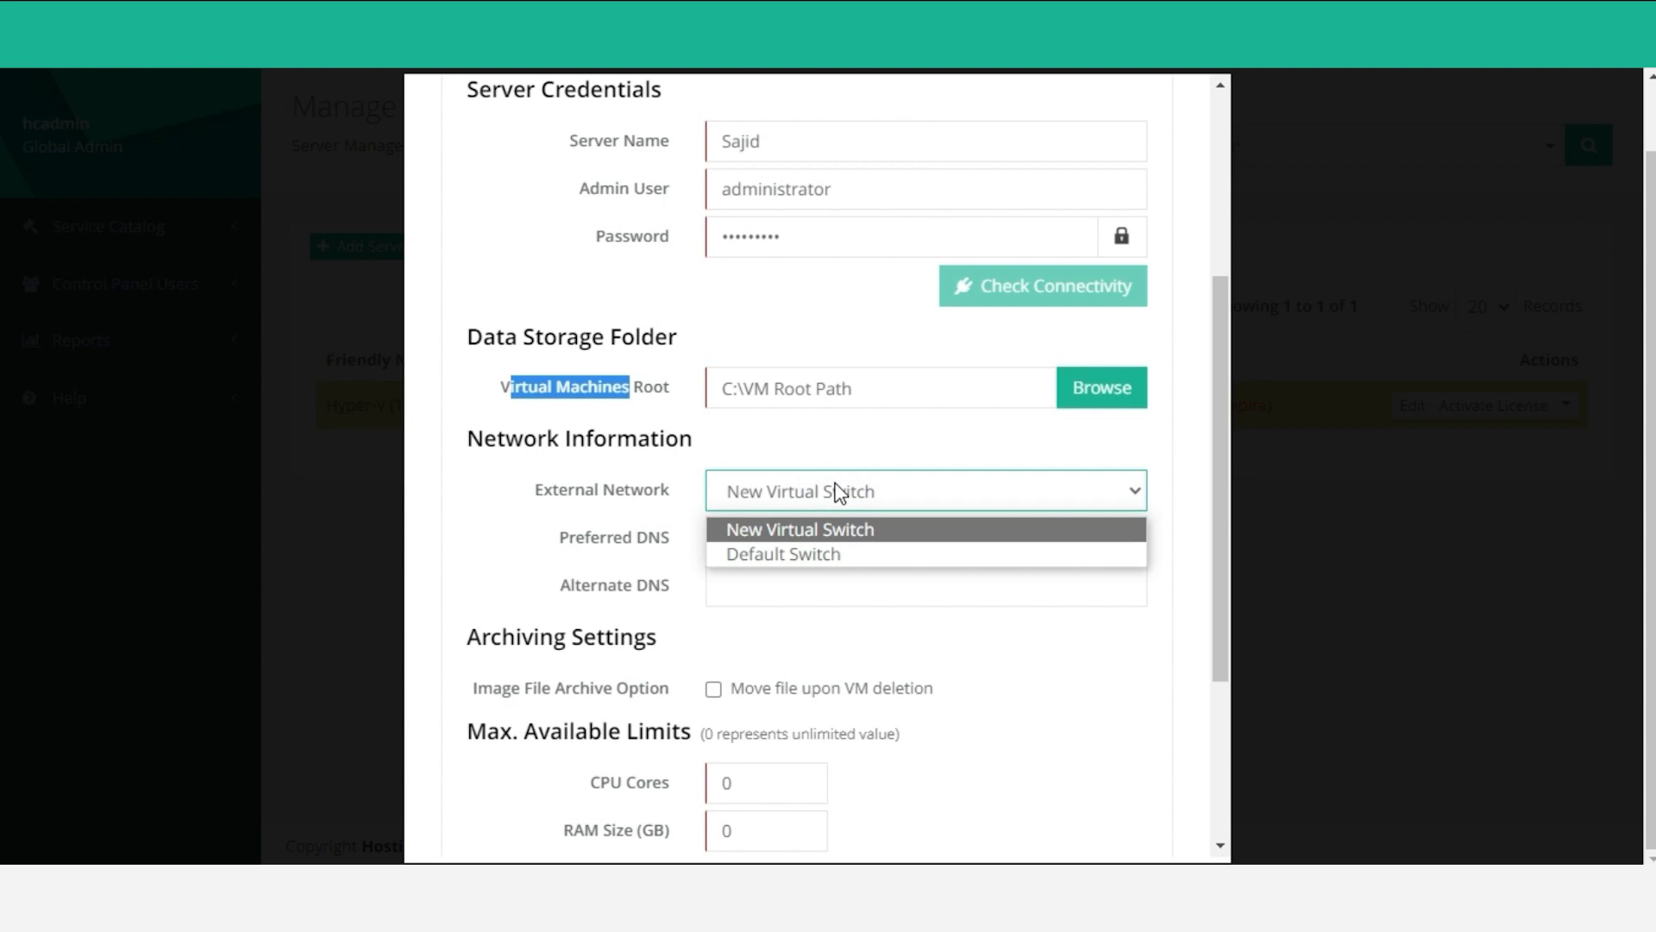
click(835, 488)
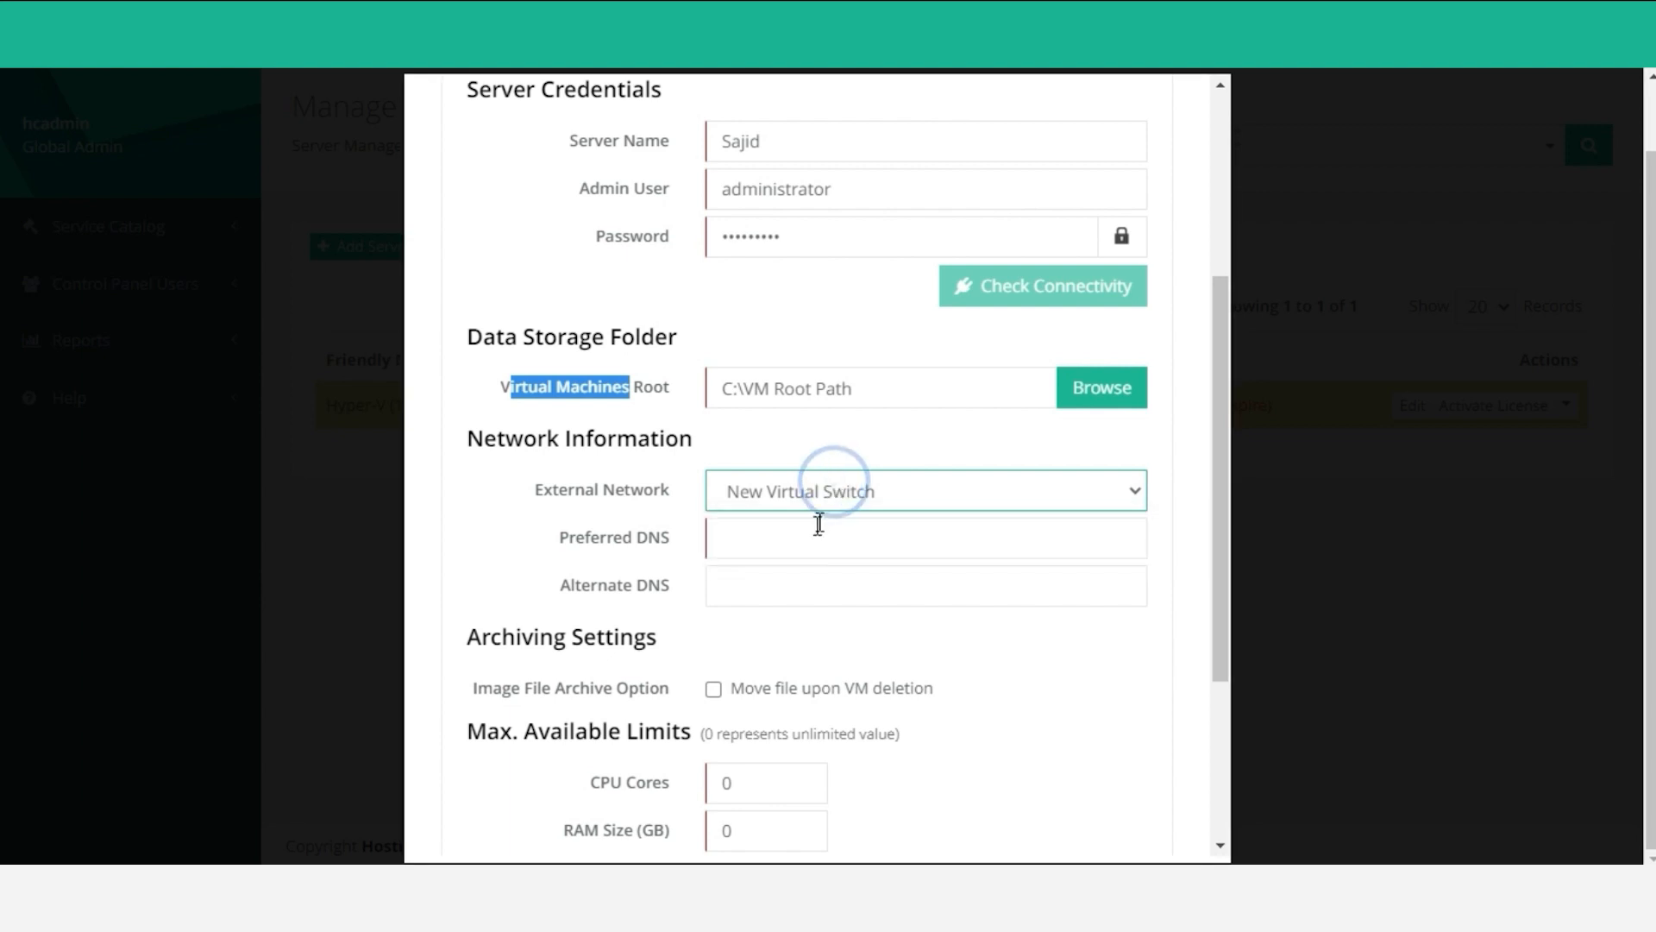
click(802, 537)
text(192.168.0.)
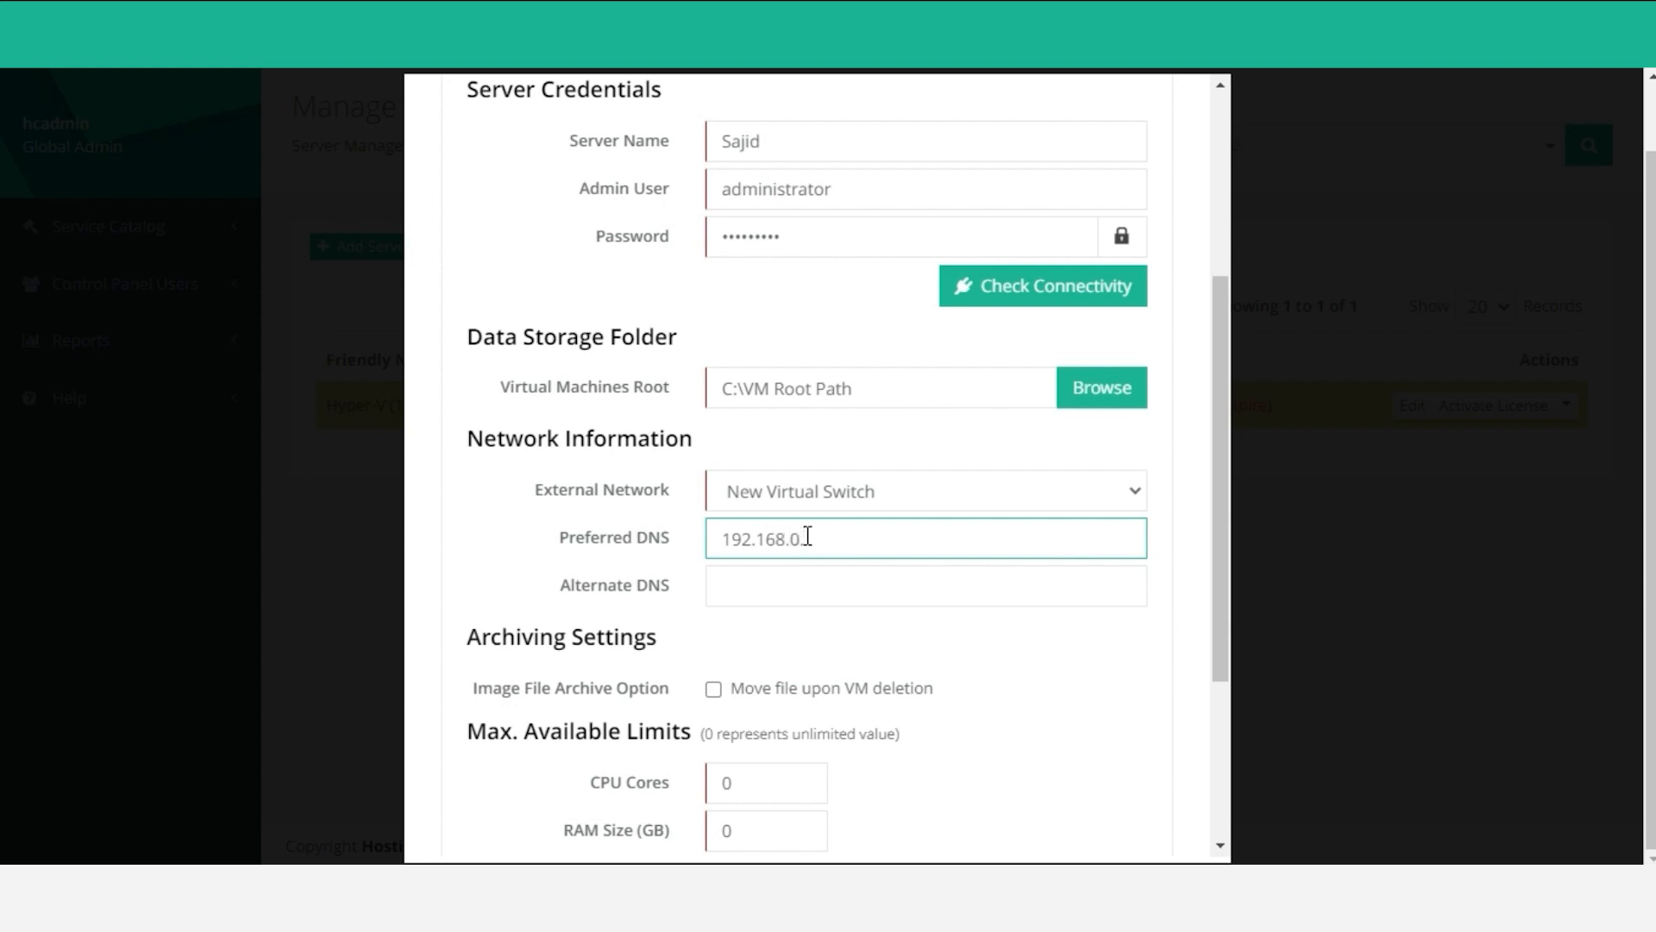
key(Tab)
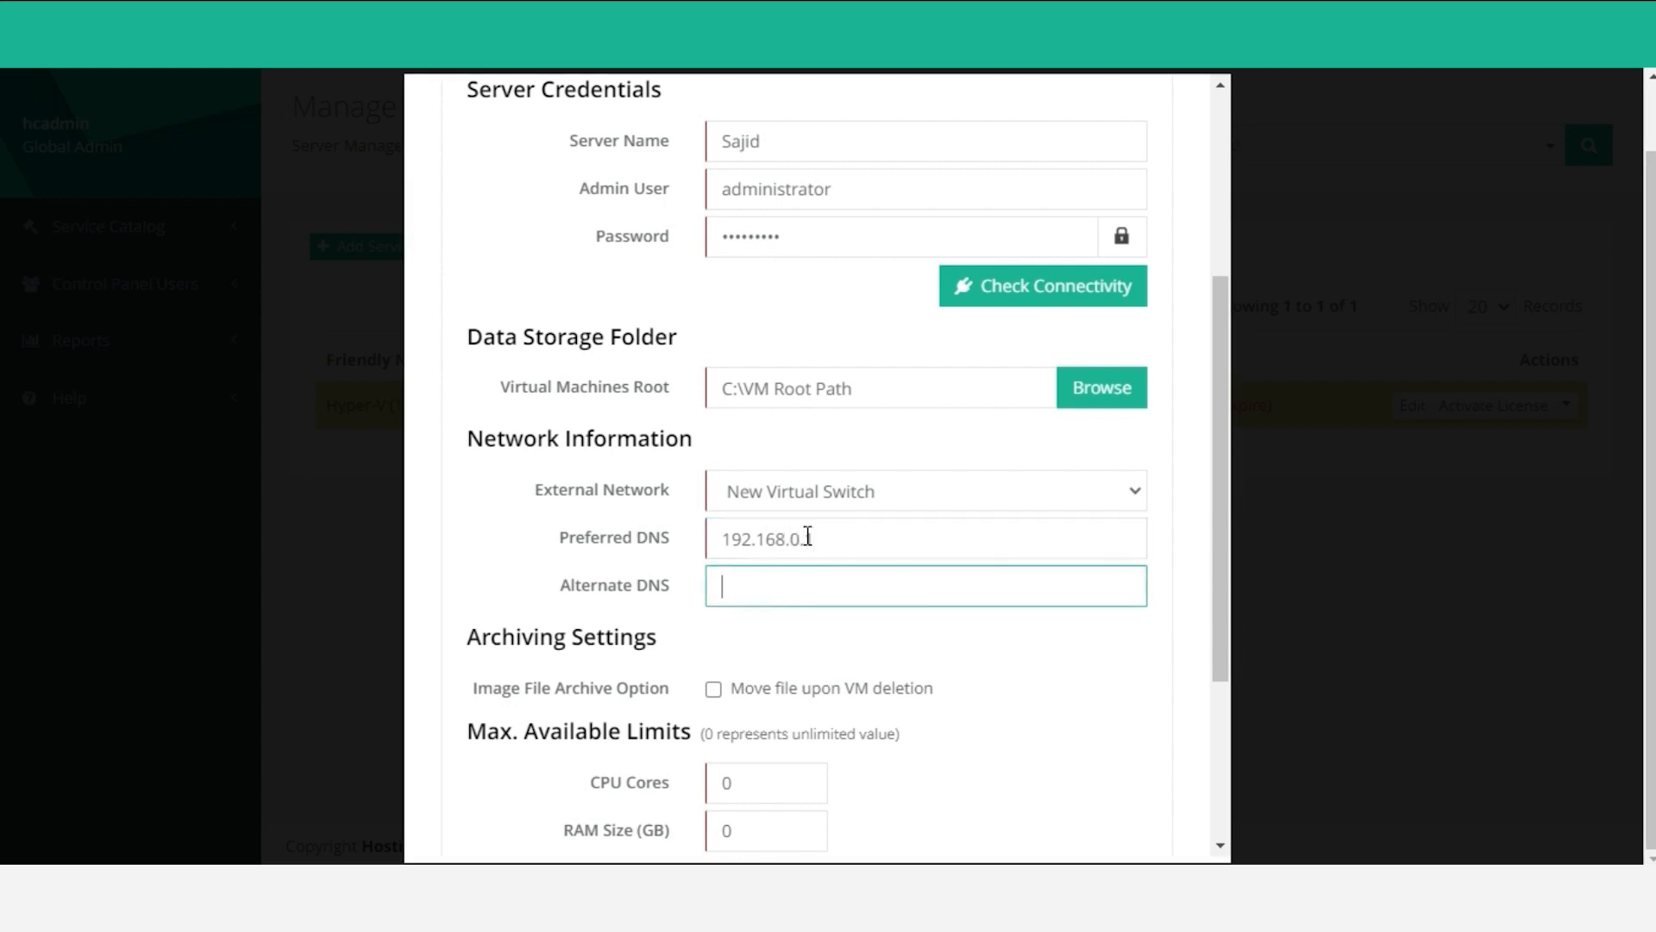
click(808, 536)
text(1)
scroll(776, 517, down, 3)
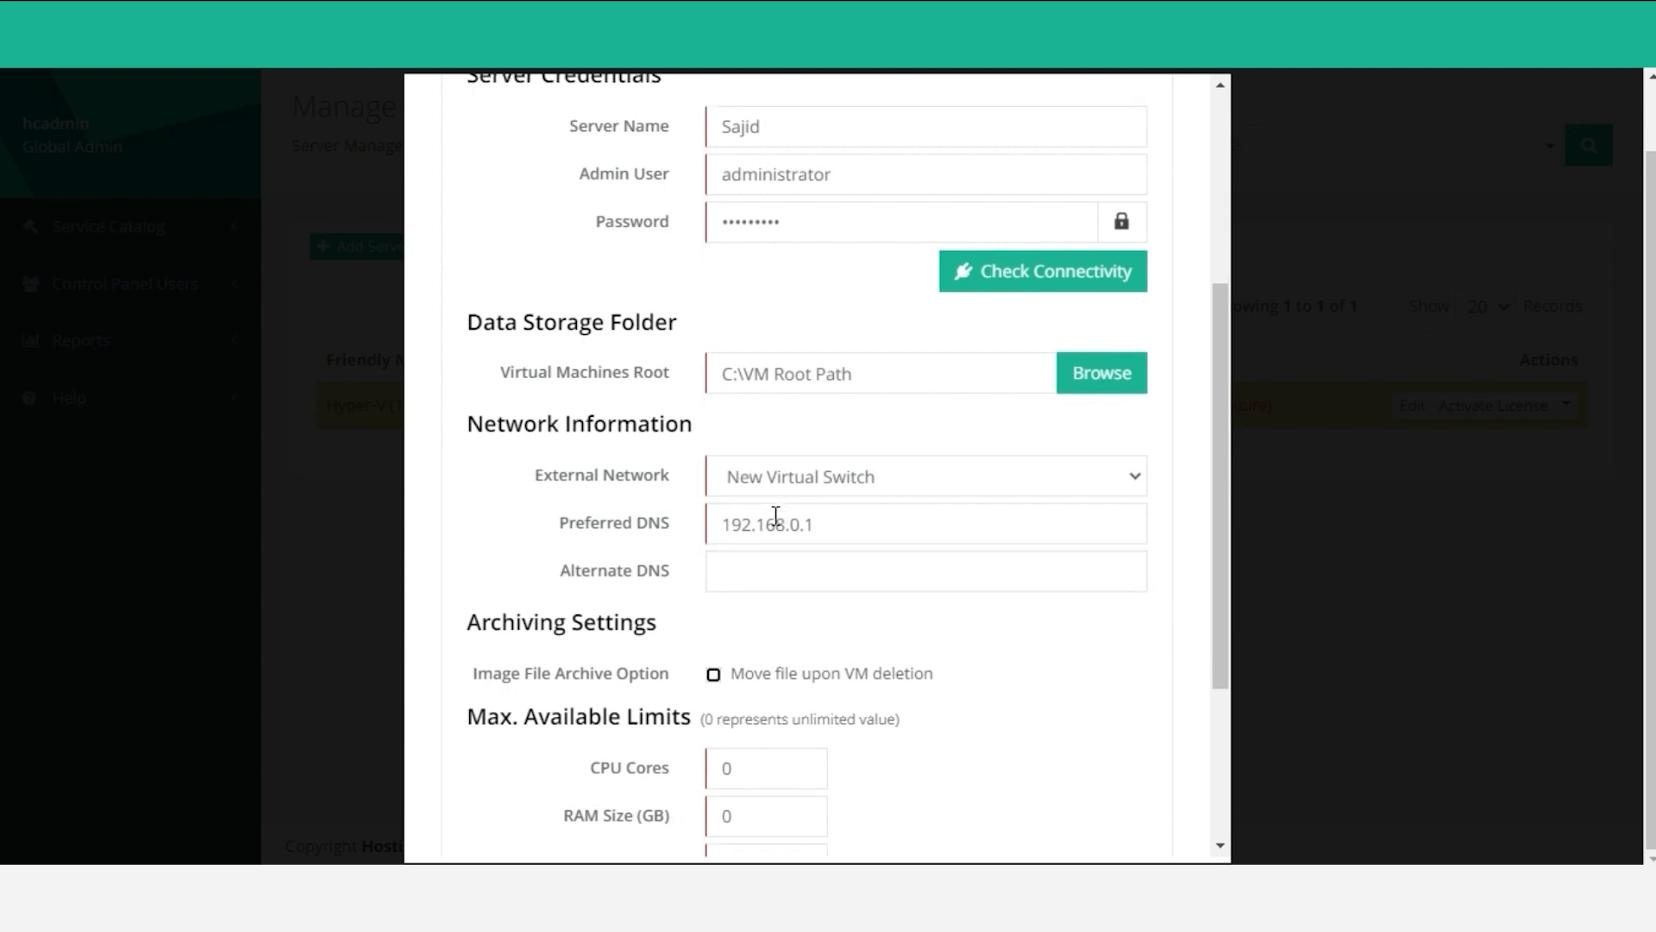
drag(555, 455, 658, 472)
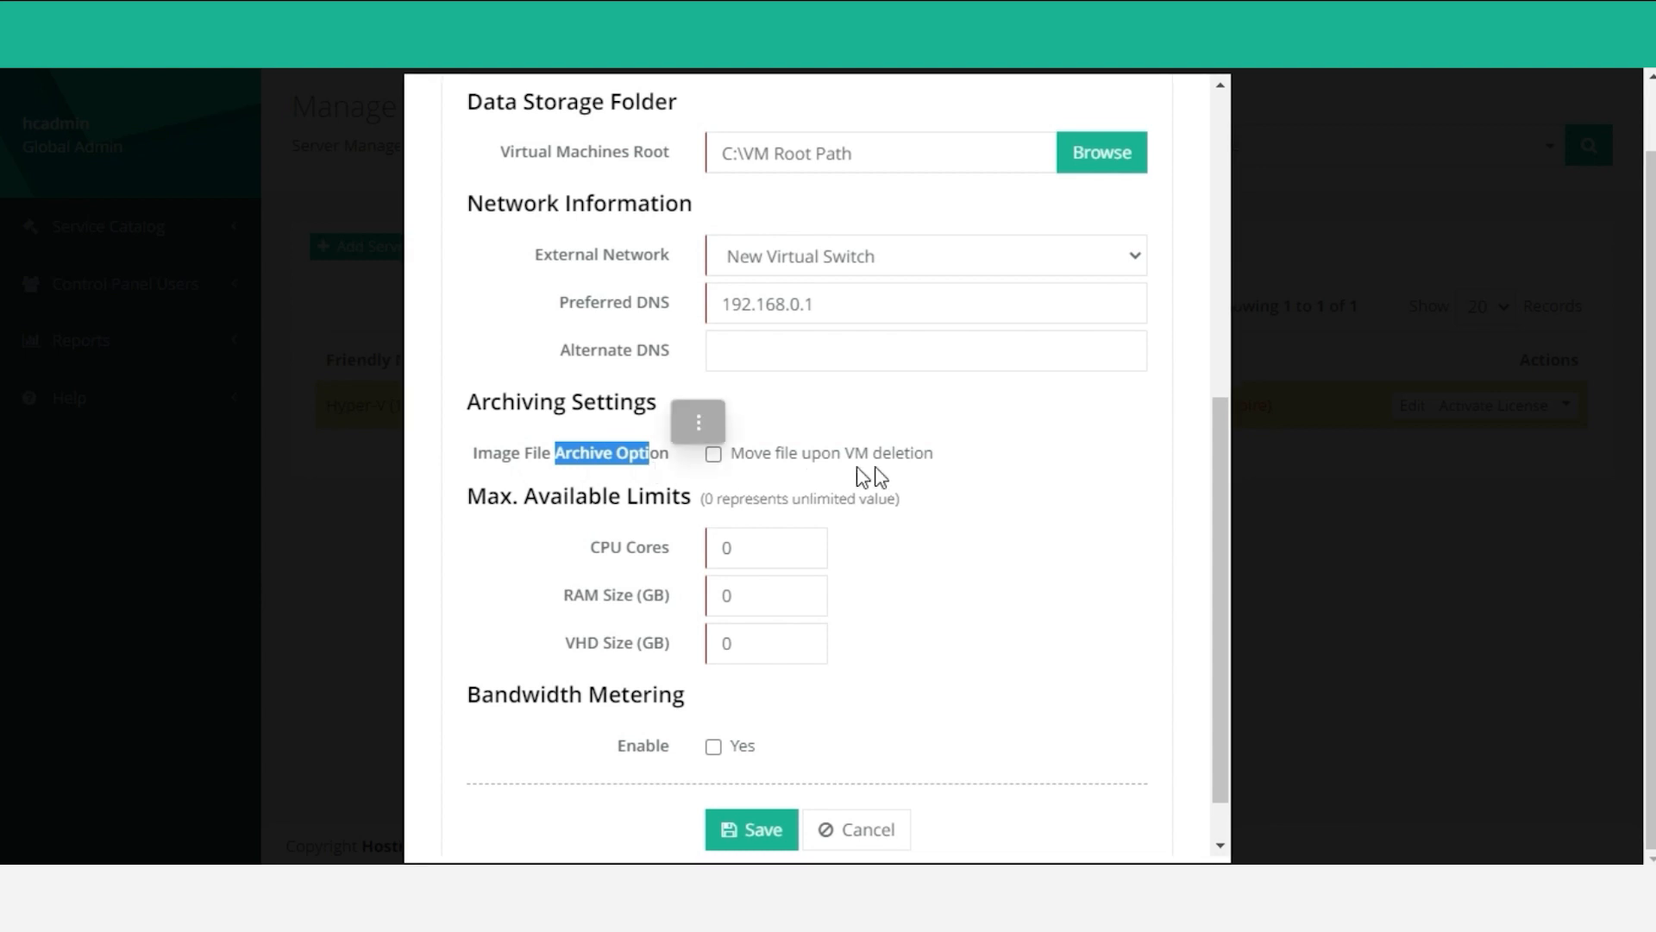
click(999, 444)
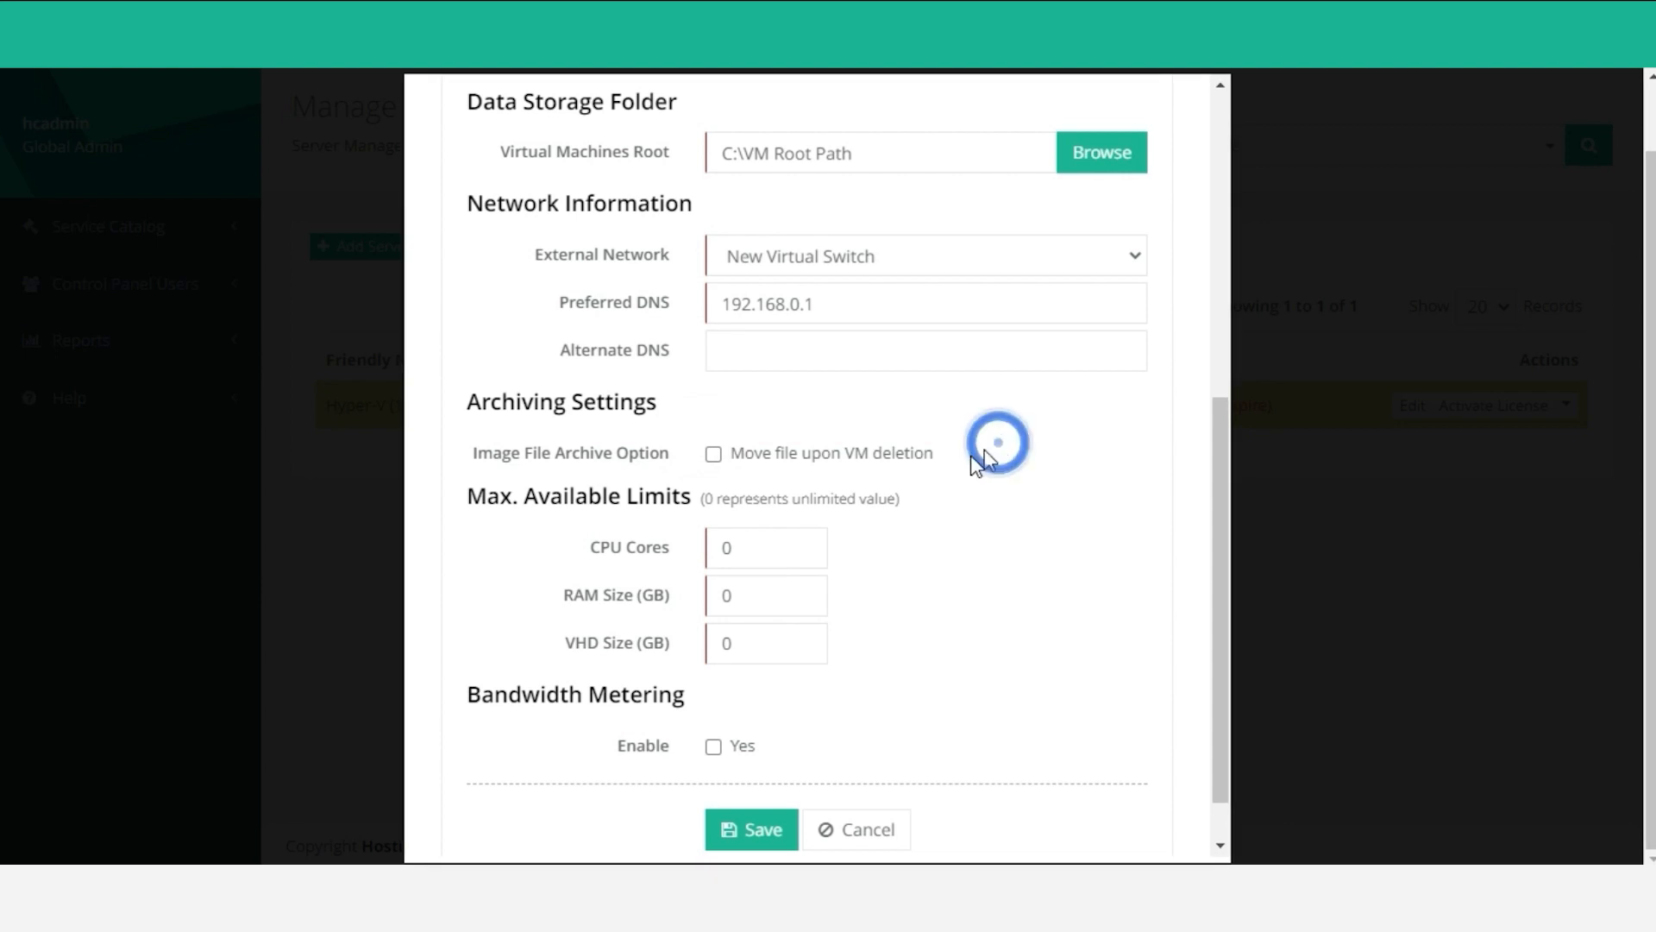
Try out bandwidth metering with HC Bandwidth Meter, including on existing VMs, and switch both options off again
scroll(777, 483, down, 1)
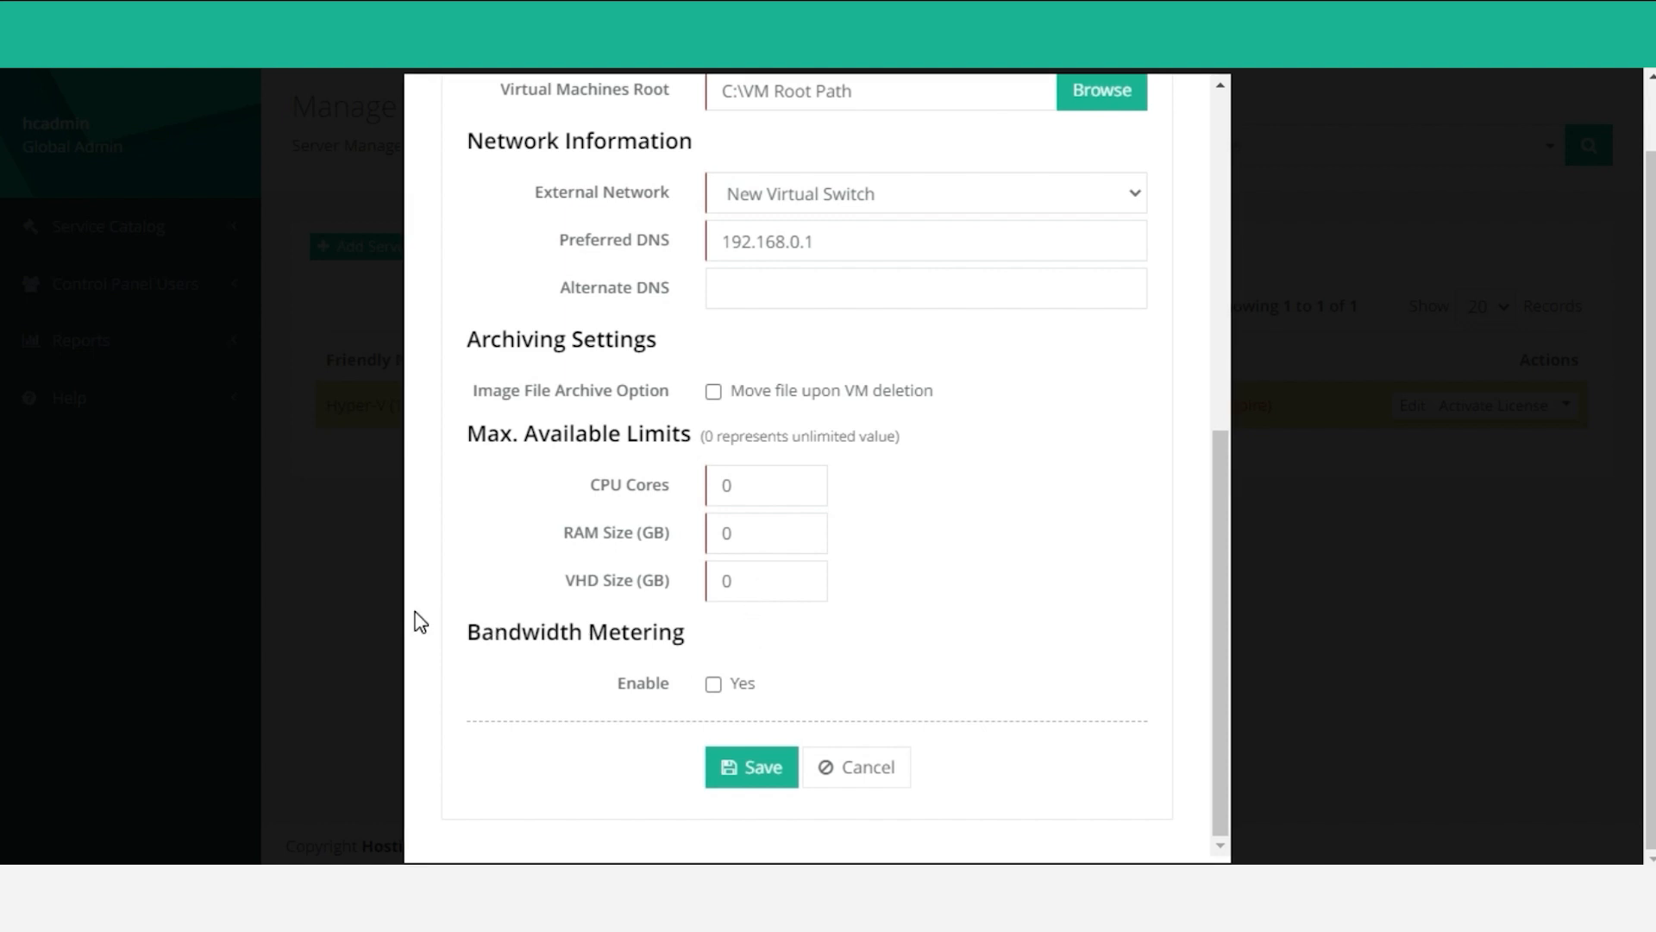
click(715, 684)
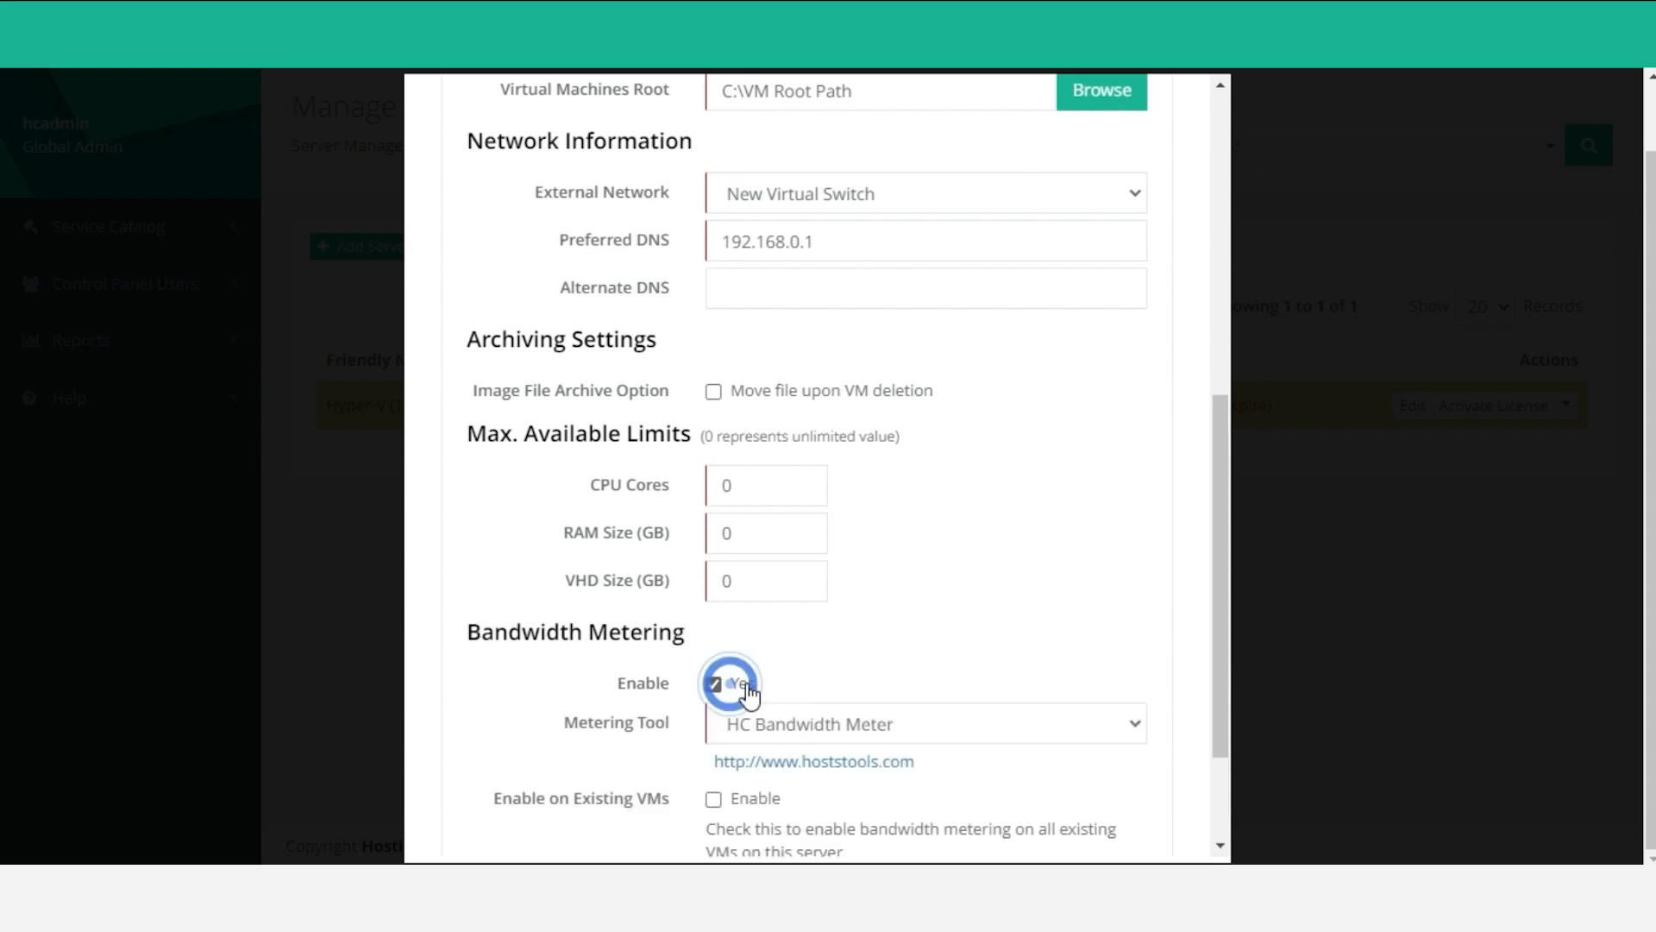
scroll(755, 686, down, 1)
click(805, 616)
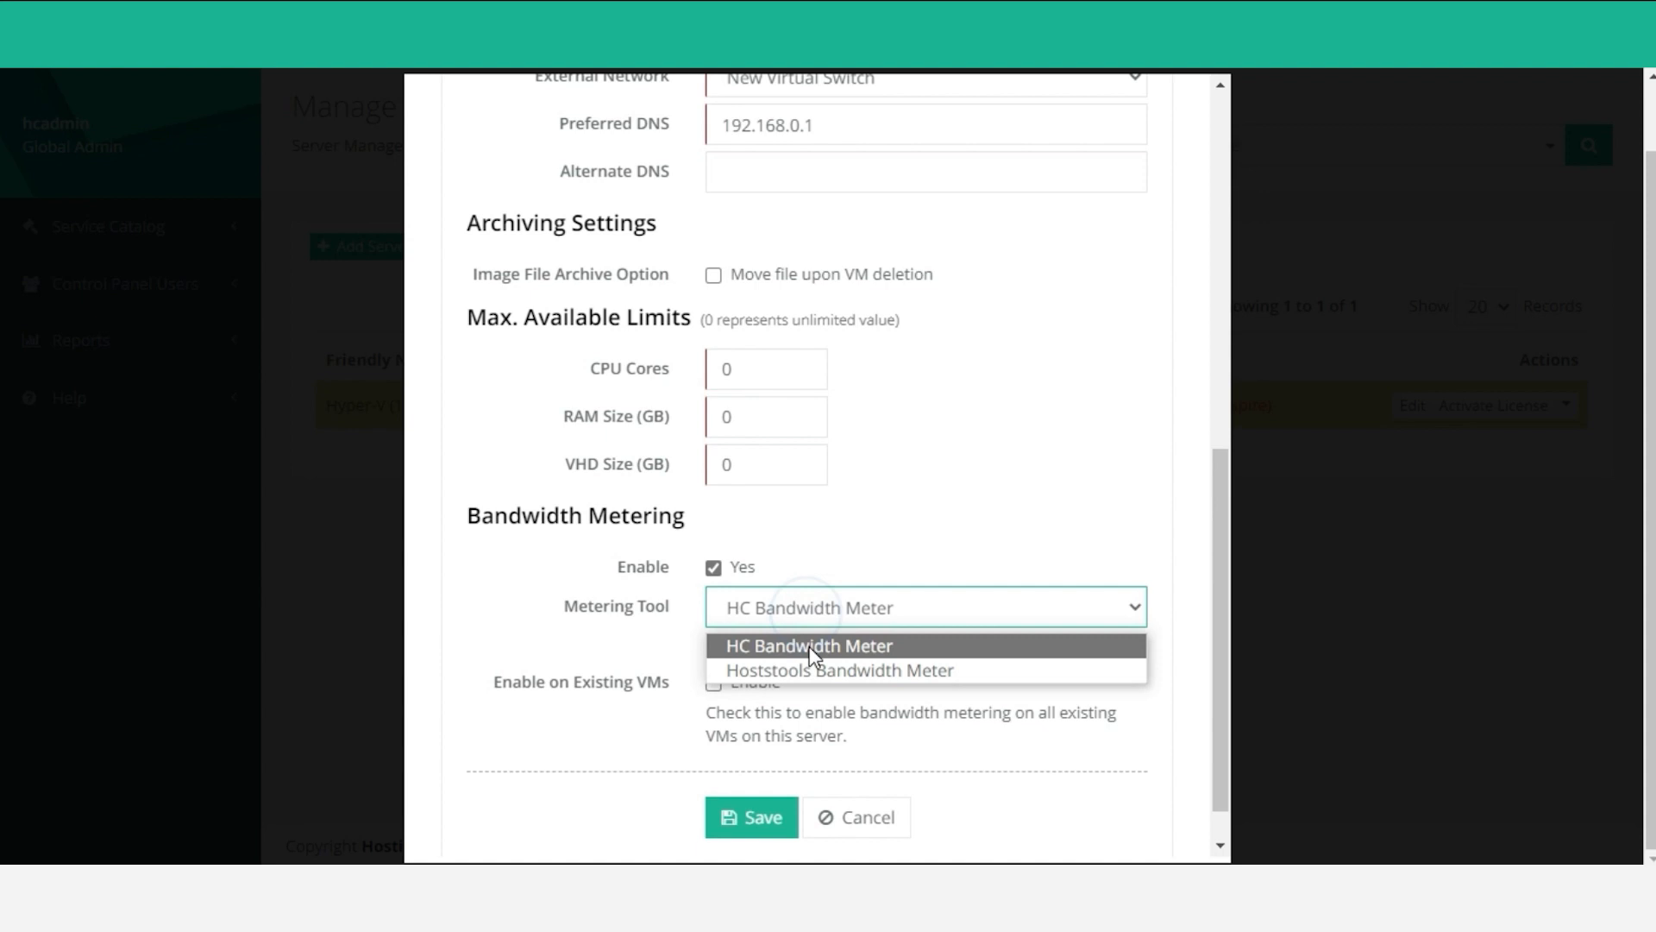
click(811, 608)
click(708, 677)
scroll(716, 673, down, 1)
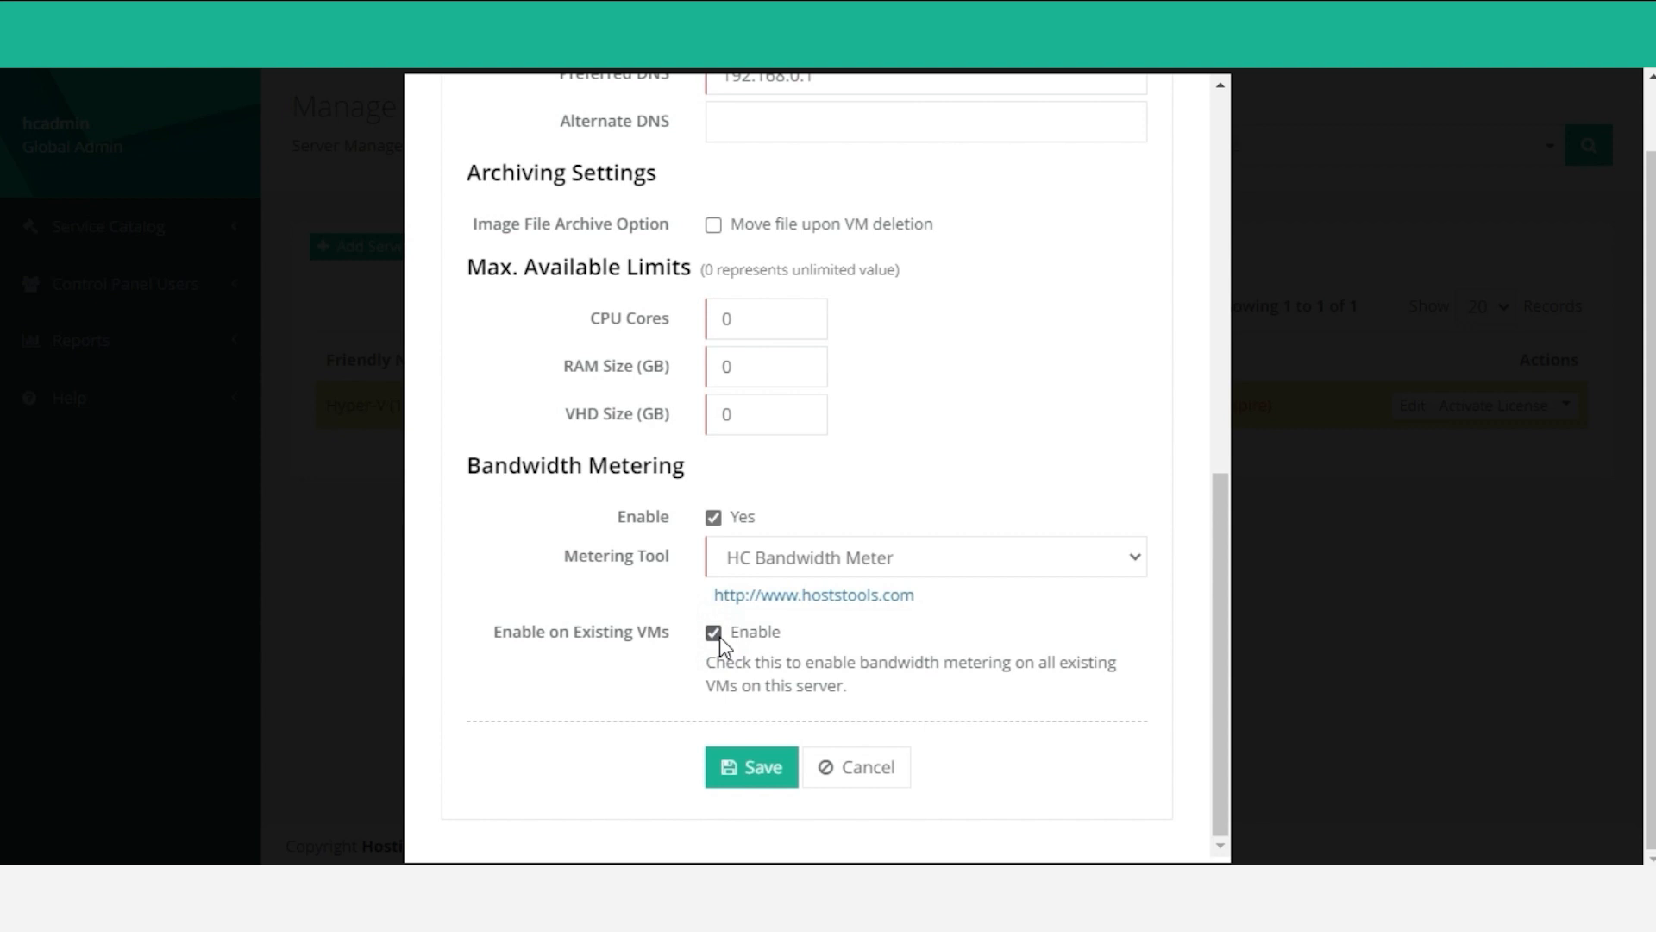
click(714, 633)
click(714, 517)
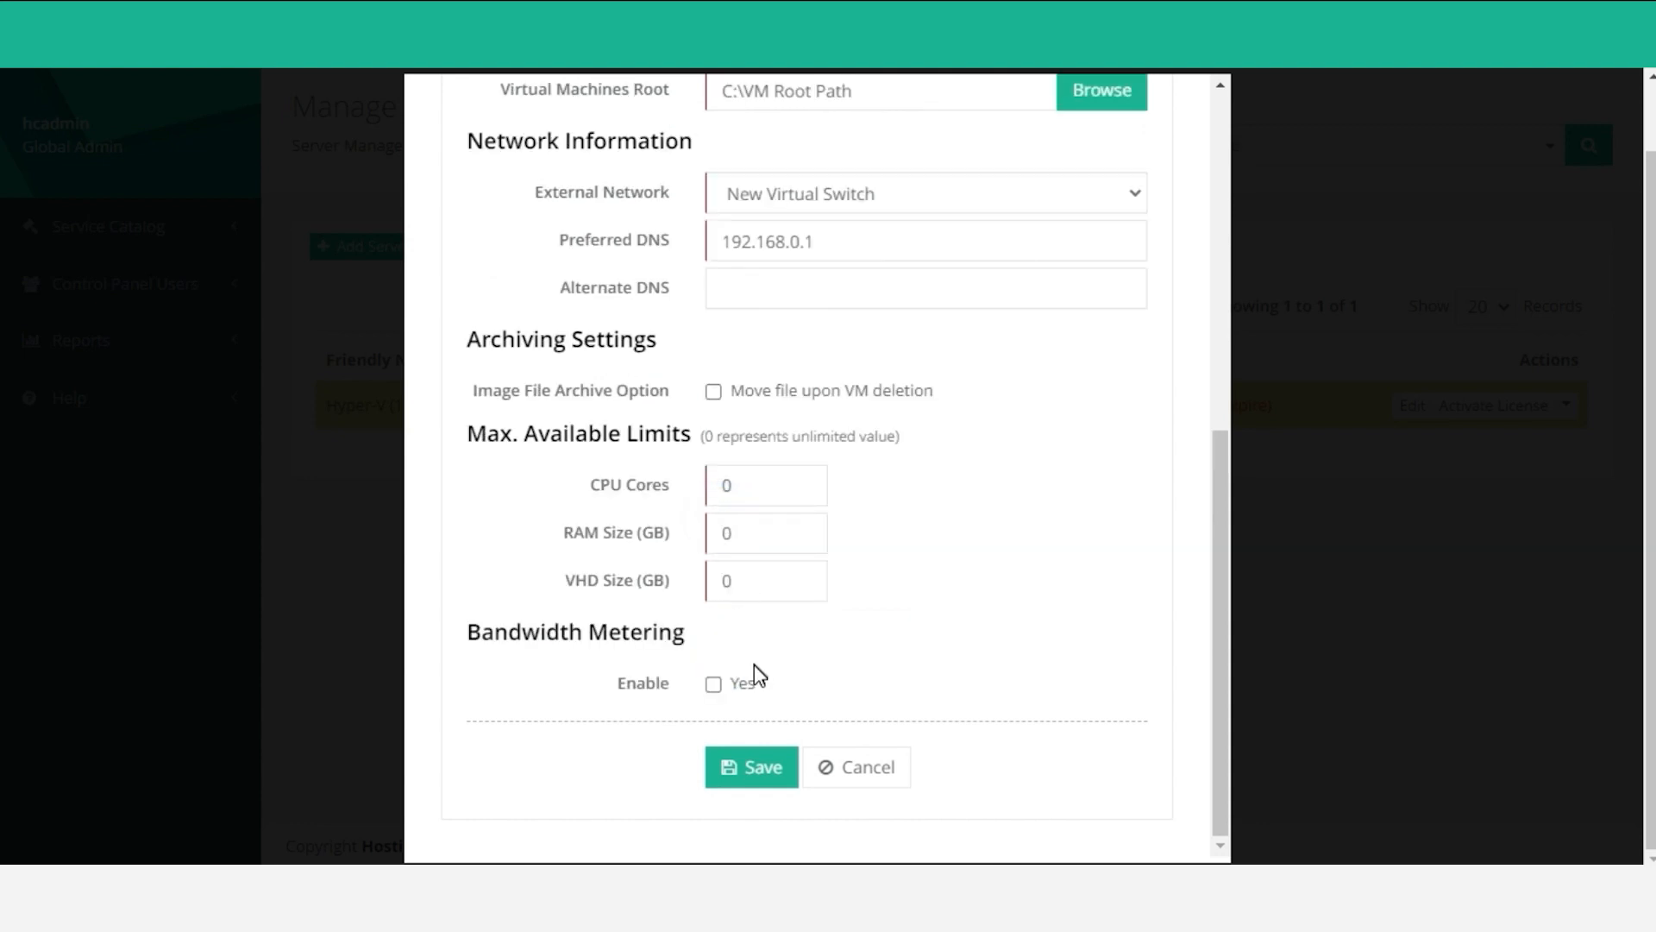
Save the IaaS Computing configuration of the Hyper-V server and close the Add Server dialog
click(753, 761)
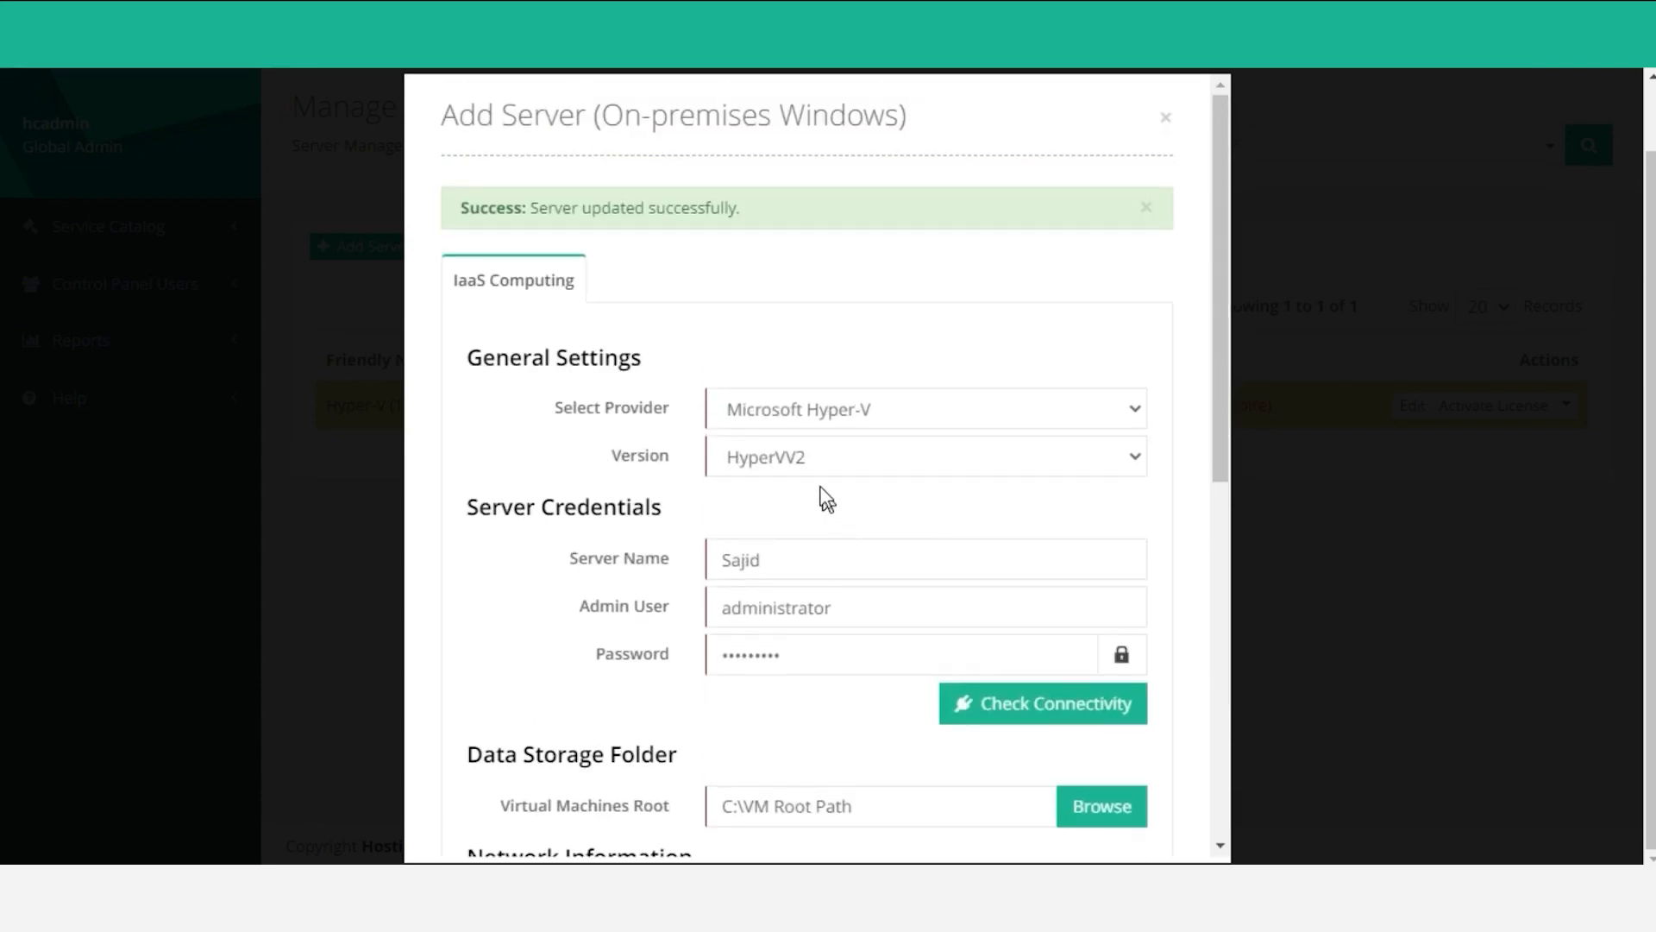
click(1166, 117)
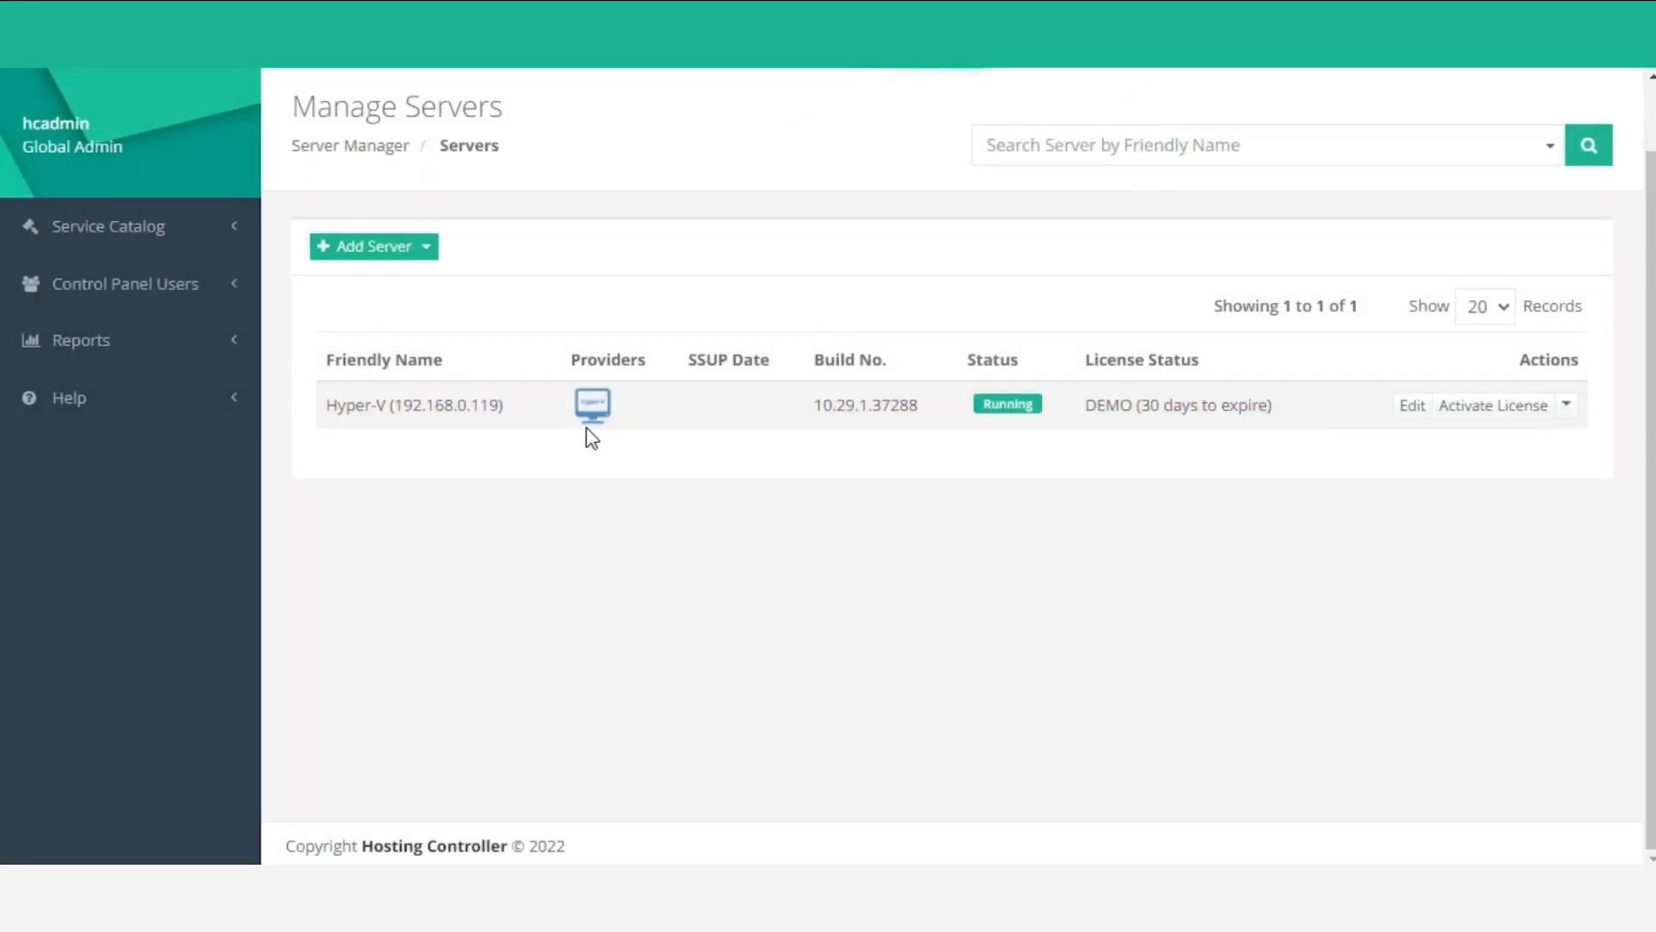